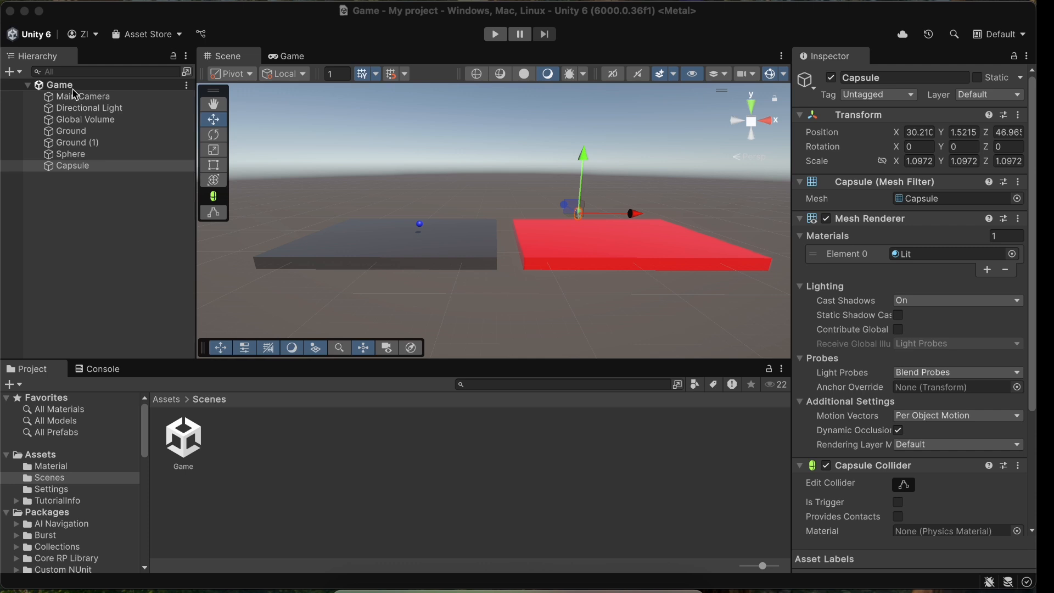
click(250, 480)
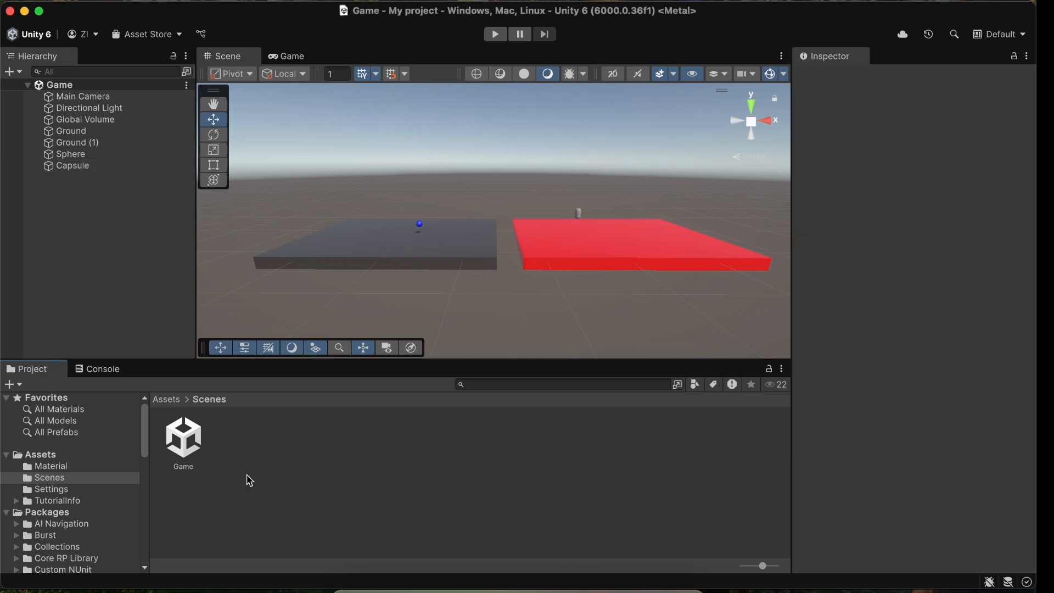
right_click(250, 480)
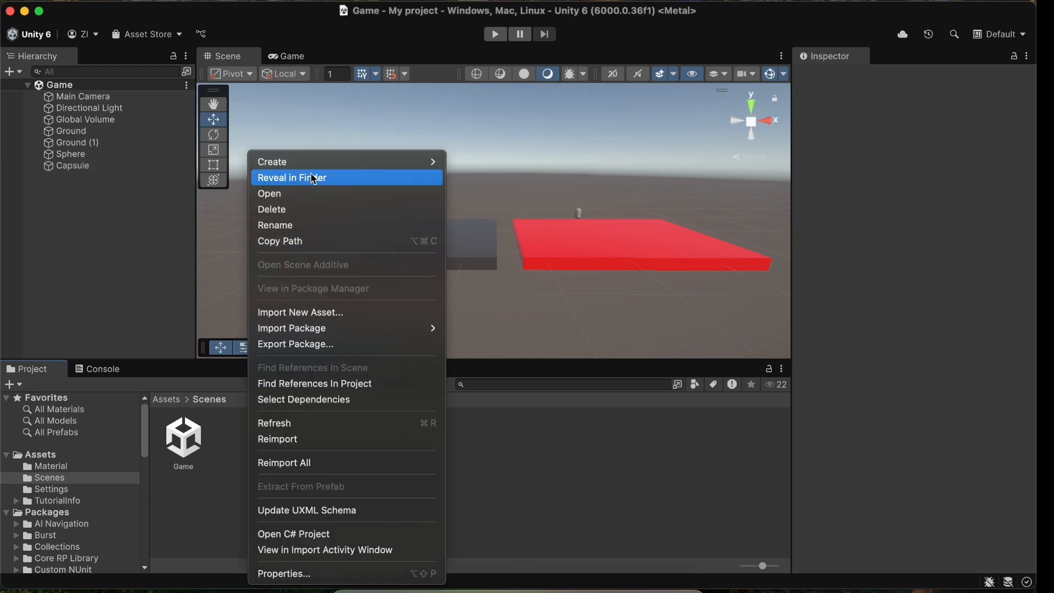
click(236, 481)
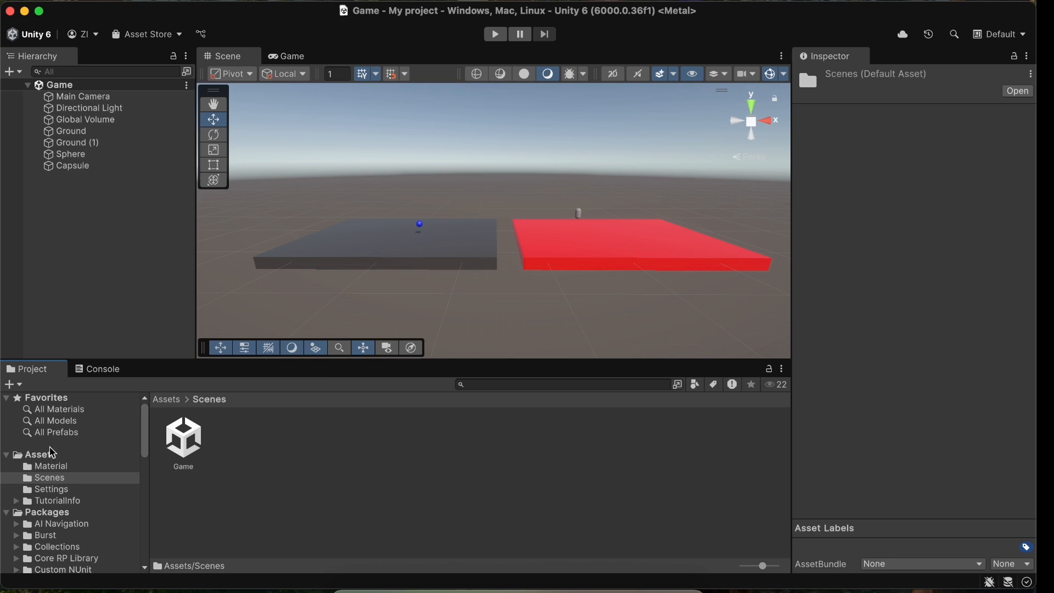
Create a new scene named Test1 in the Scenes folder under Assets and open it
click(47, 455)
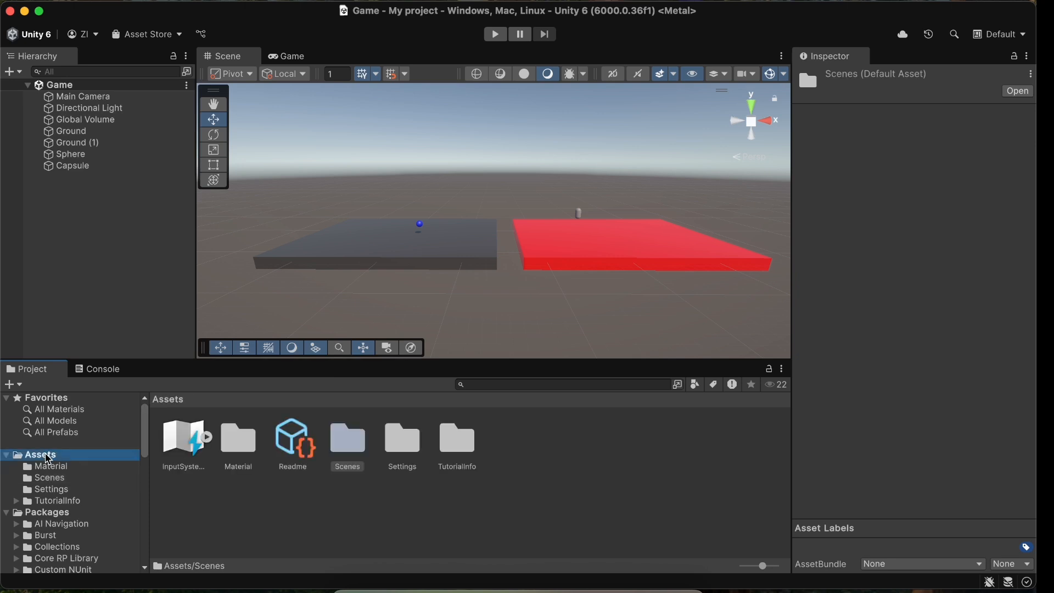
double_click(347, 446)
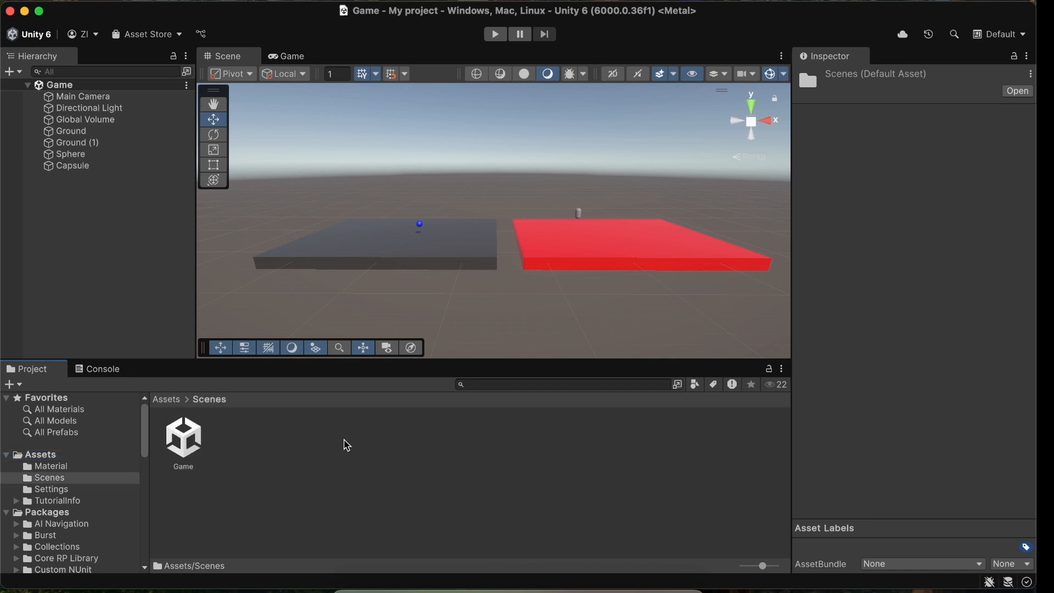
right_click(303, 522)
mouse_move(371, 162)
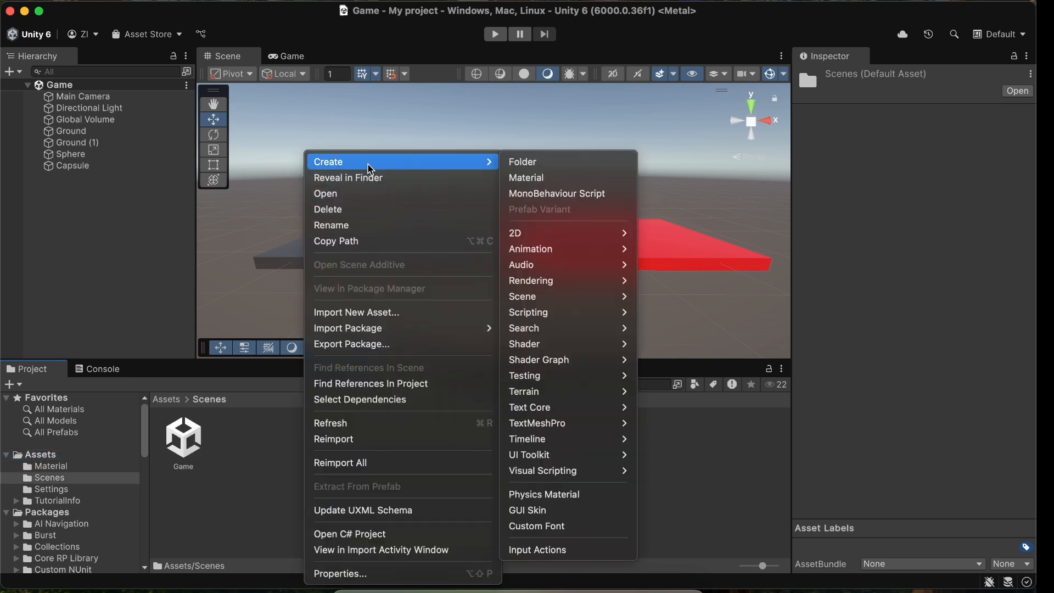
mouse_move(545, 298)
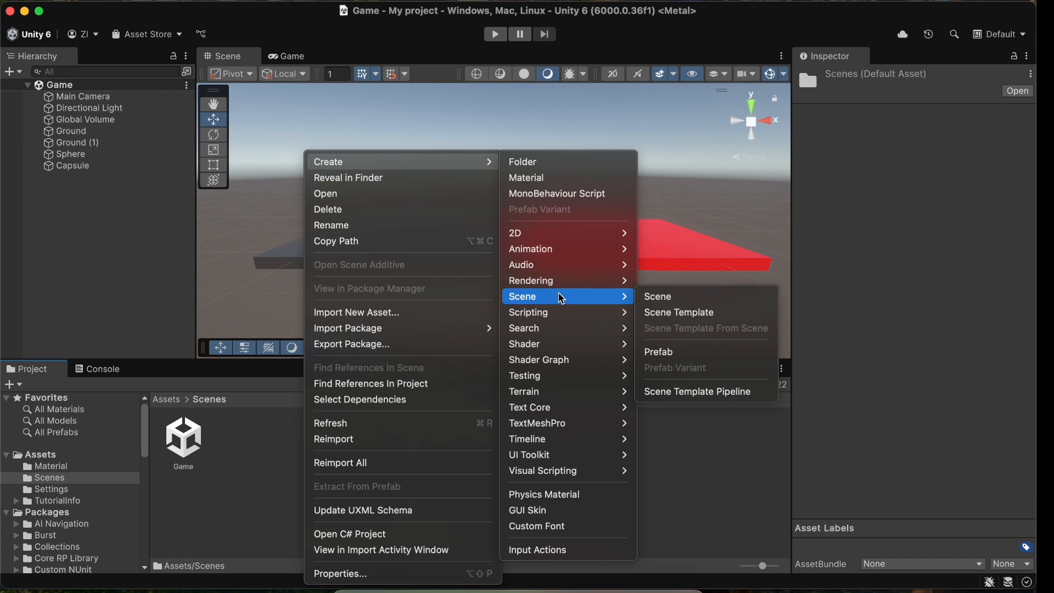
click(658, 301)
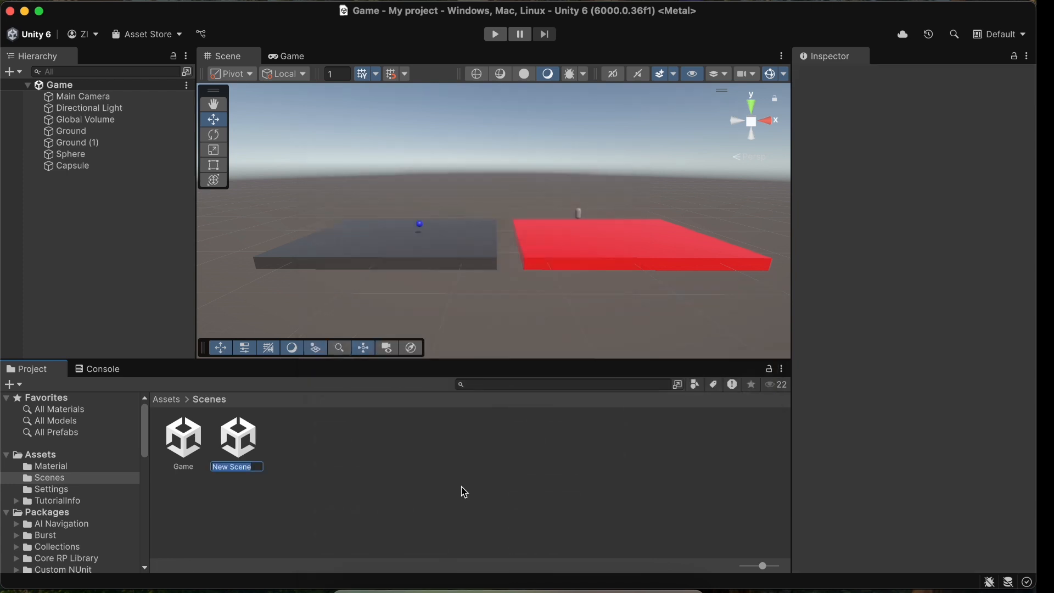
text(Test1)
key(Return)
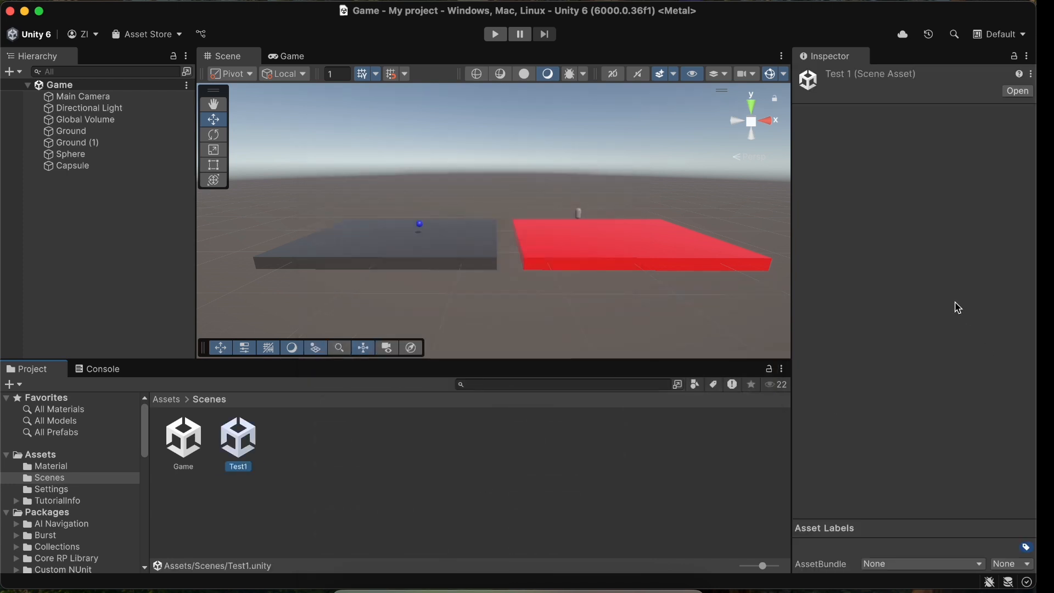
double_click(239, 442)
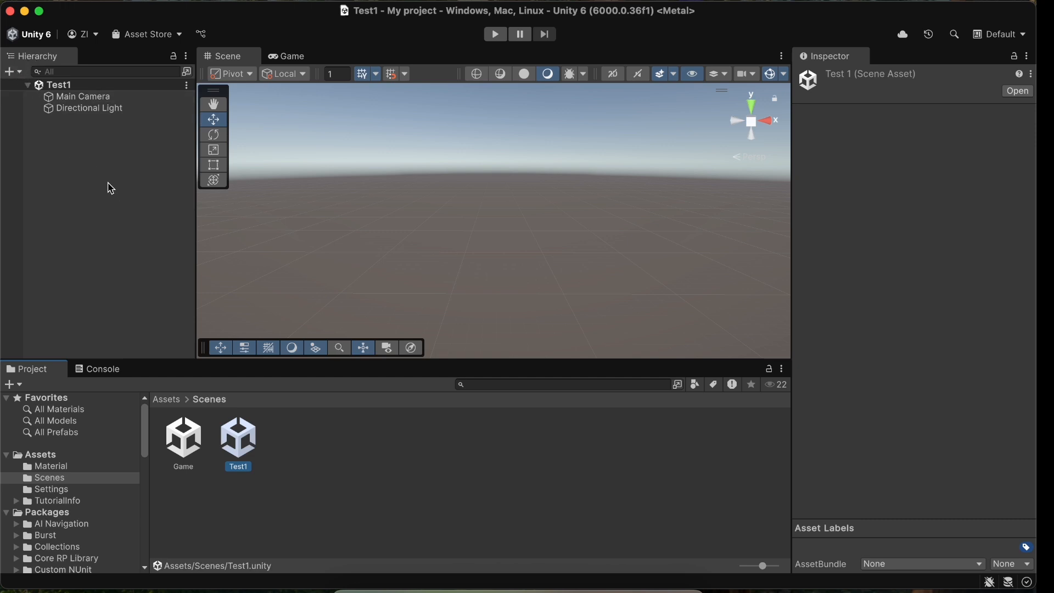
Add a 3D cube with its default name to the Test1 scene and frame it in the Scene view
click(13, 72)
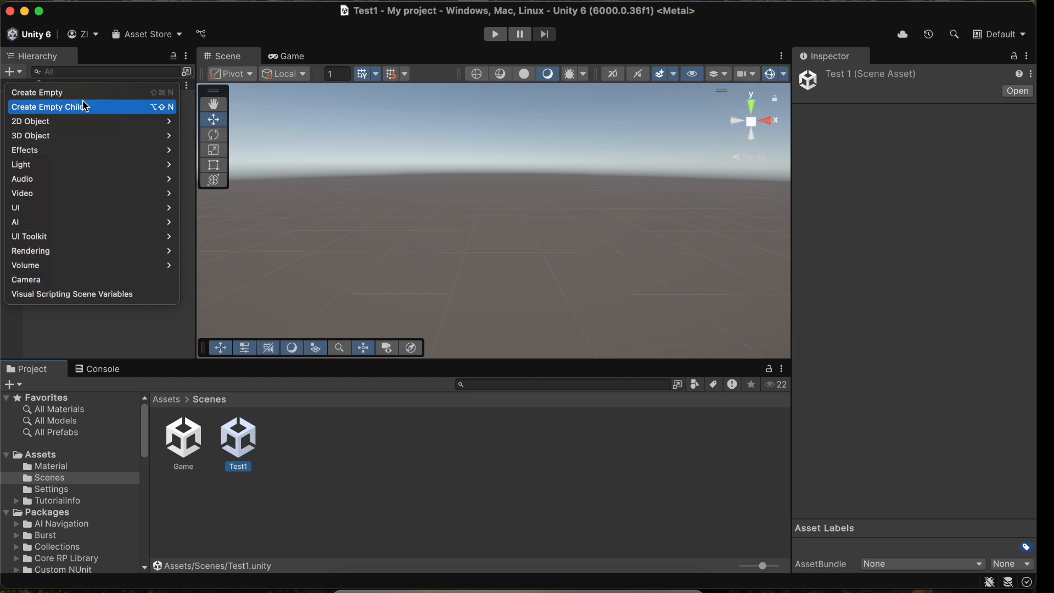
mouse_move(77, 136)
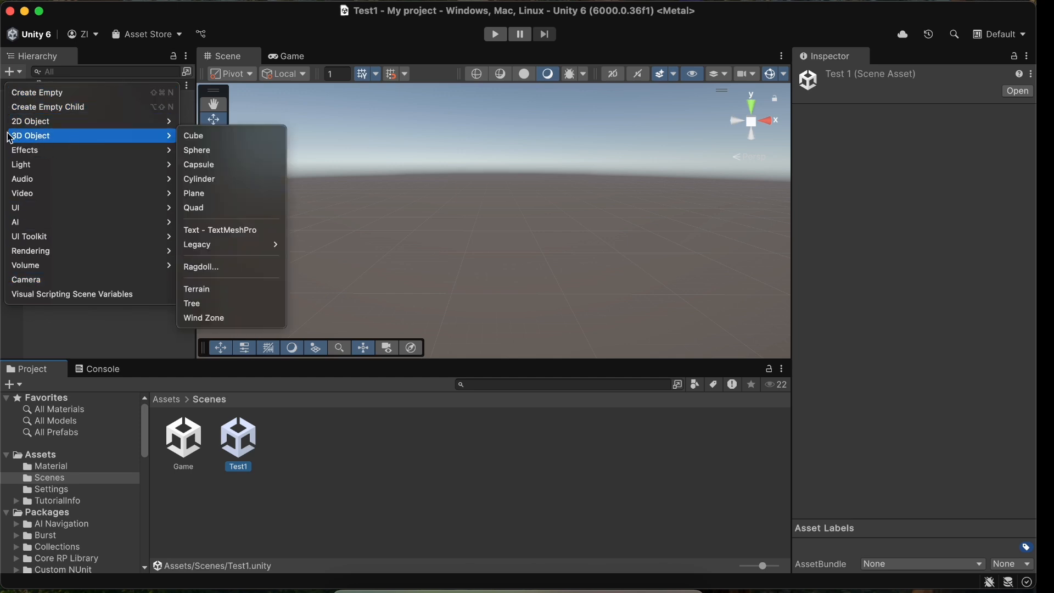
click(219, 139)
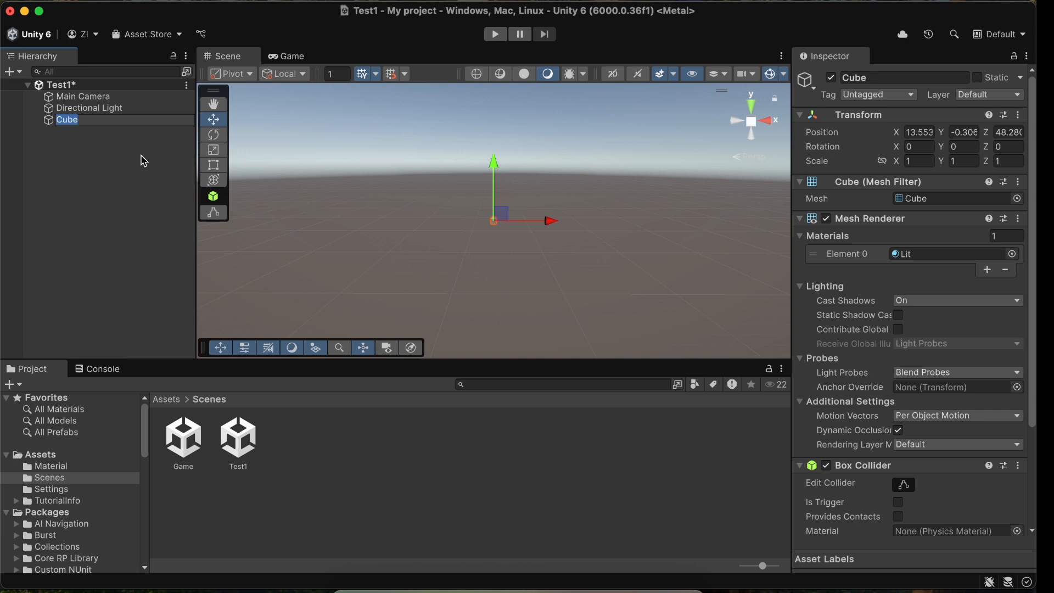
key(Return)
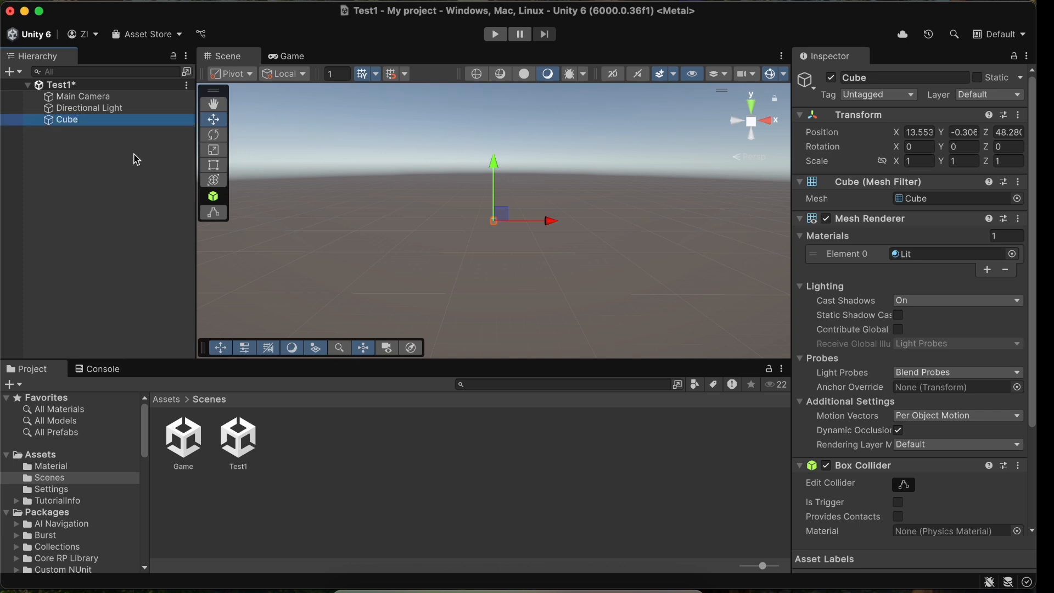
click(105, 191)
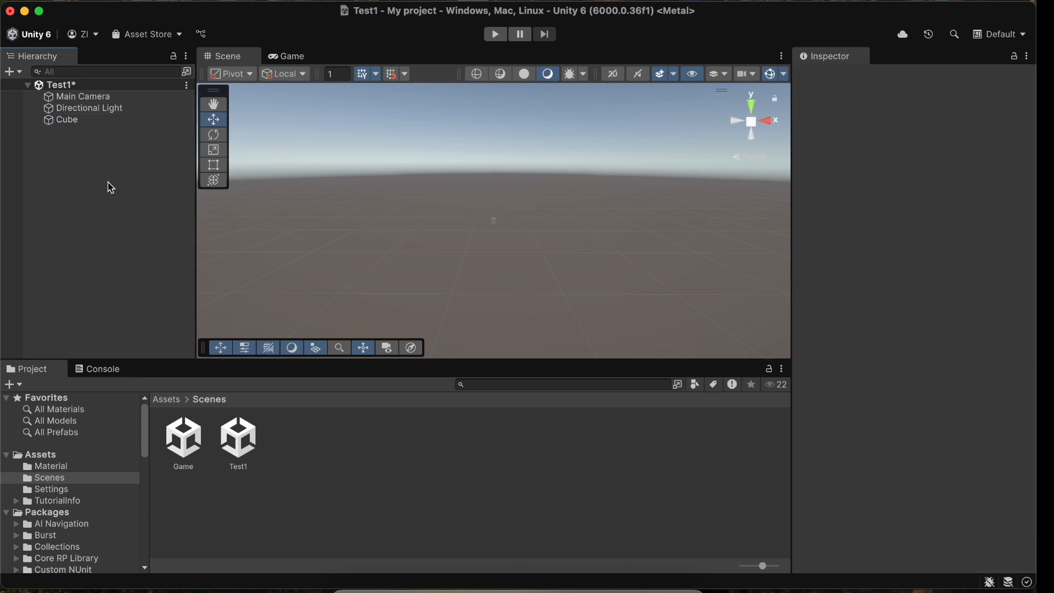
click(70, 126)
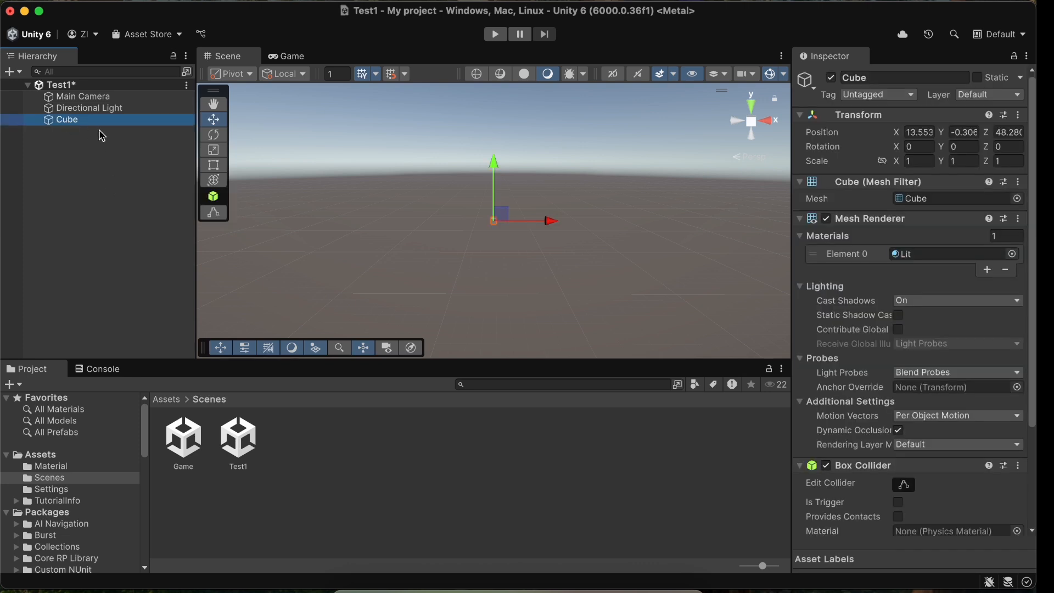
key(f)
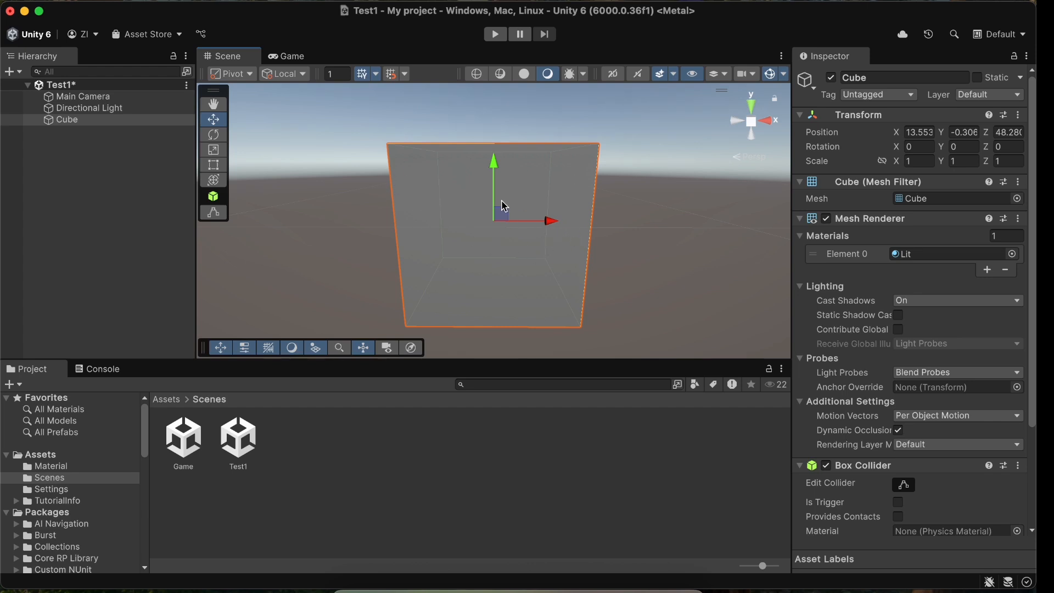
Rename the cube as Test, undo the rename, and deselect the object
click(61, 123)
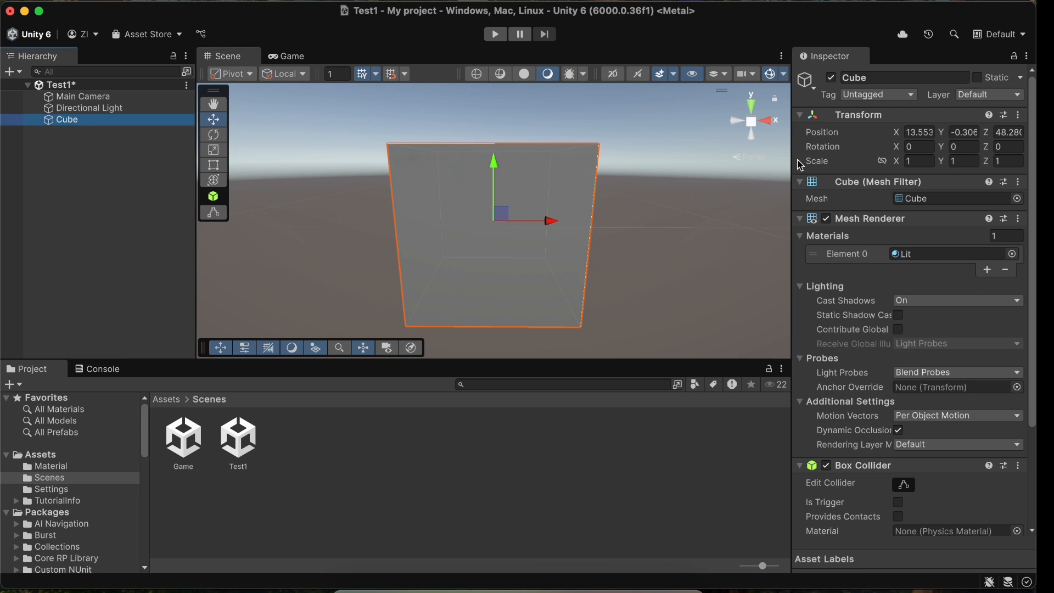
click(890, 77)
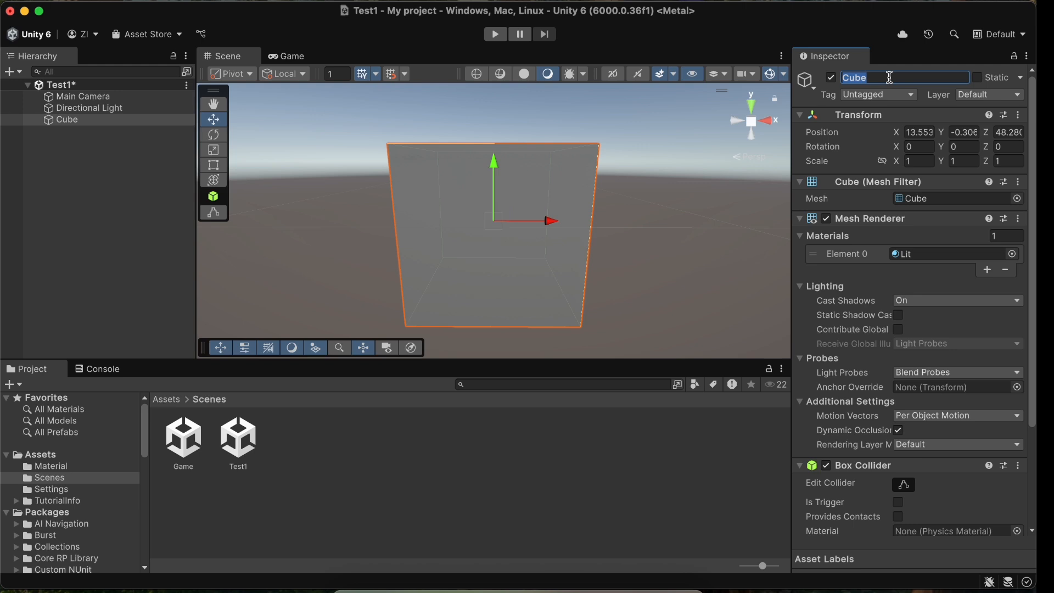
text(Test)
key(Return)
key(super+z)
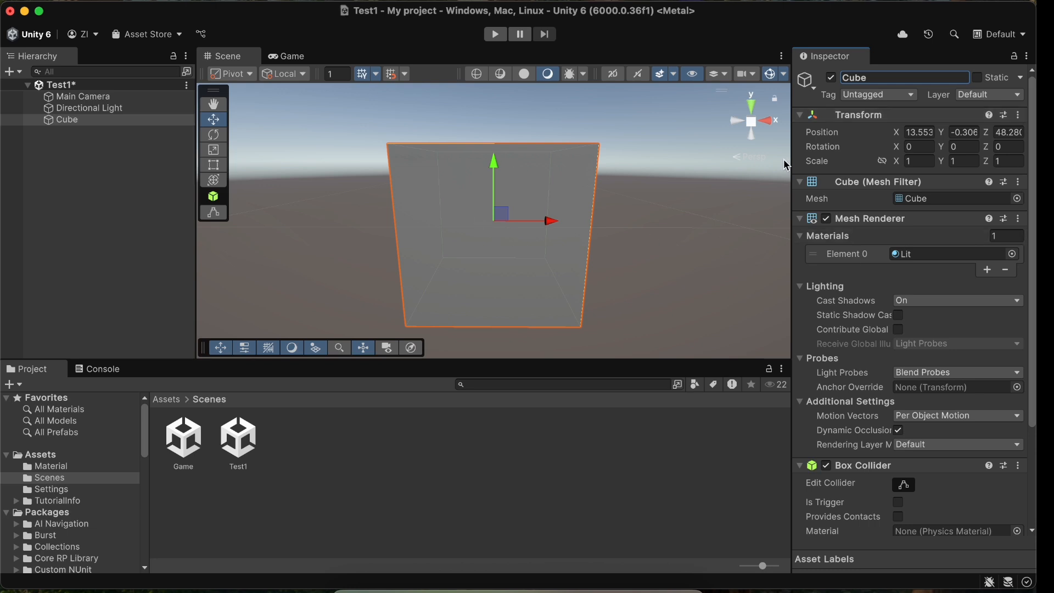
click(90, 215)
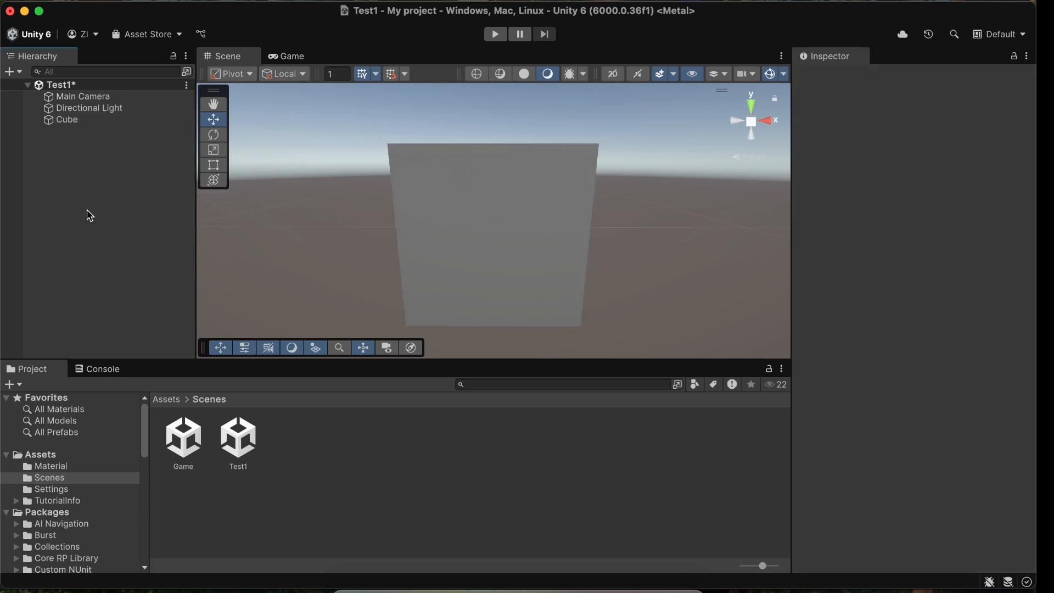
Set the cube's X position to 13.35 and, after a trial tilt about the X axis, reset its X rotation to 0
click(75, 121)
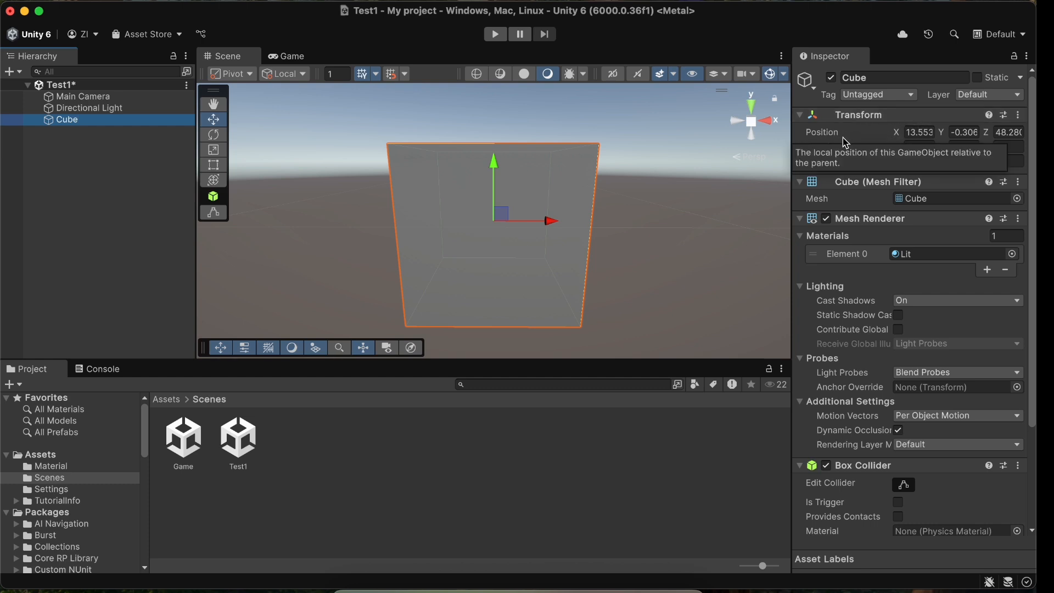
drag(898, 134, 889, 140)
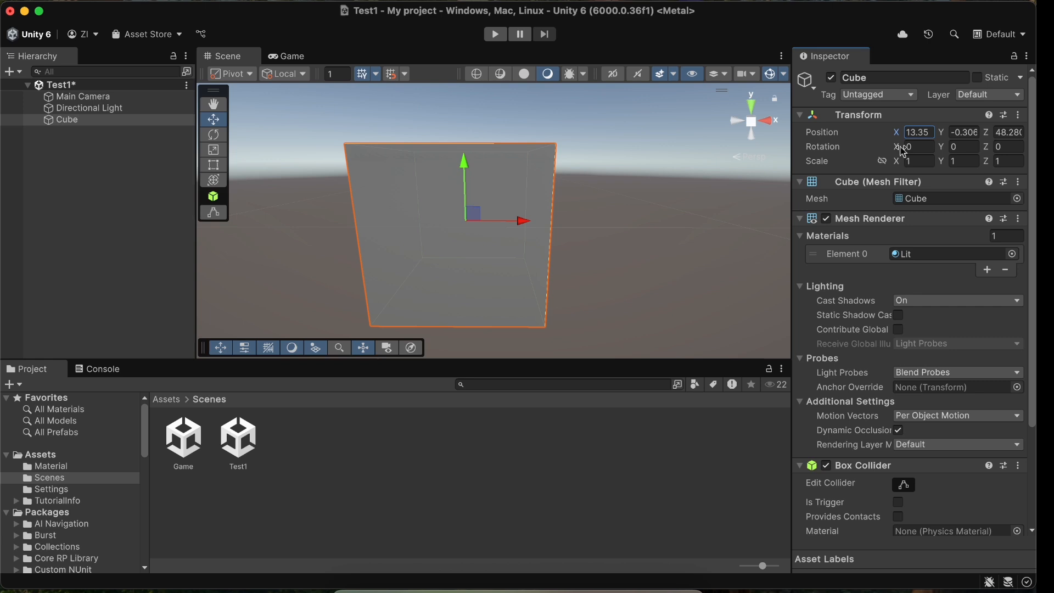
drag(899, 148, 949, 163)
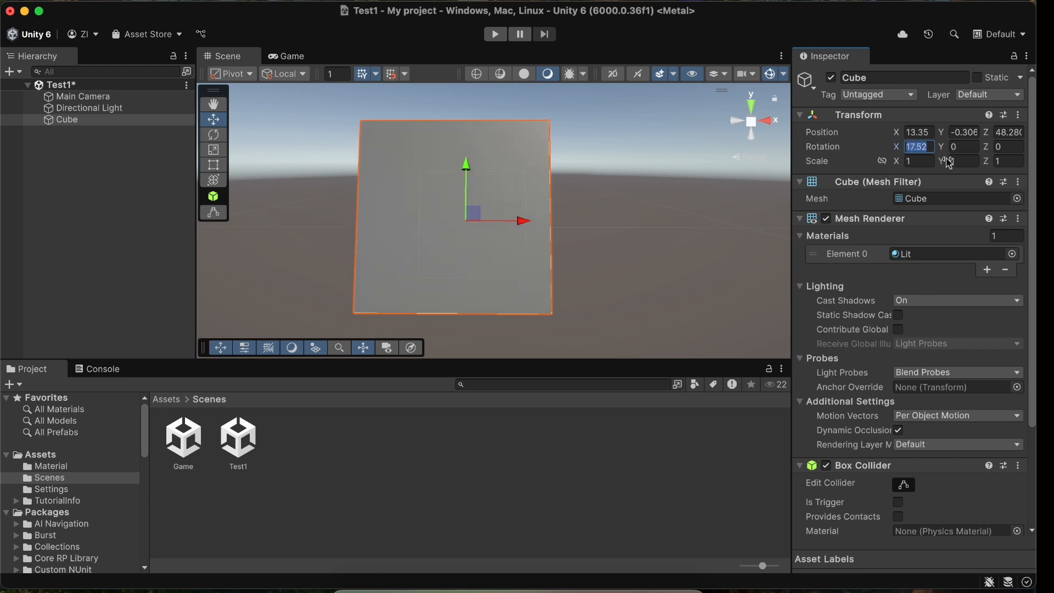
text(0)
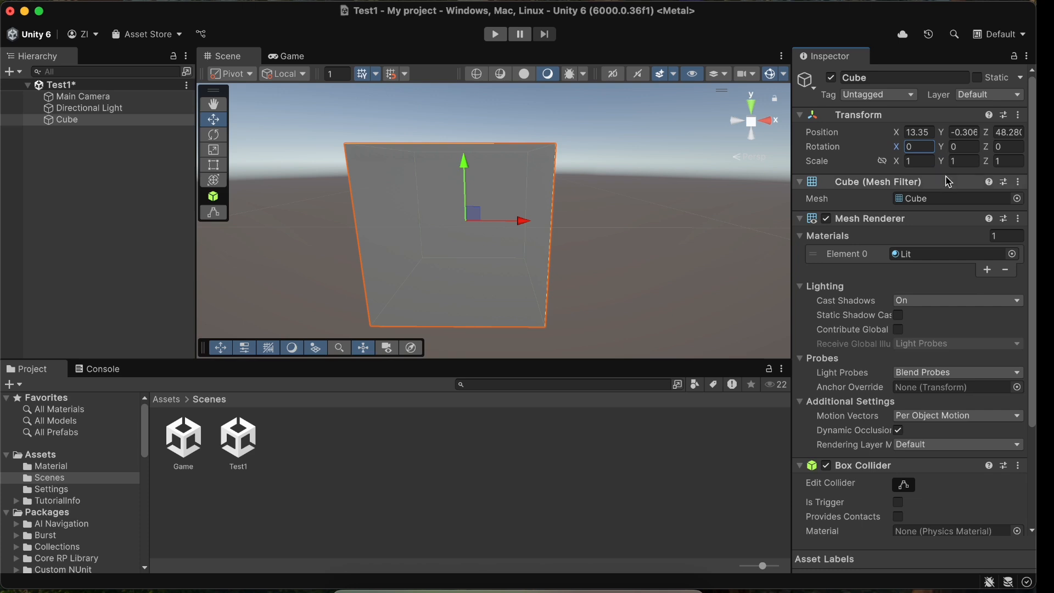
scroll(602, 192, down, 3)
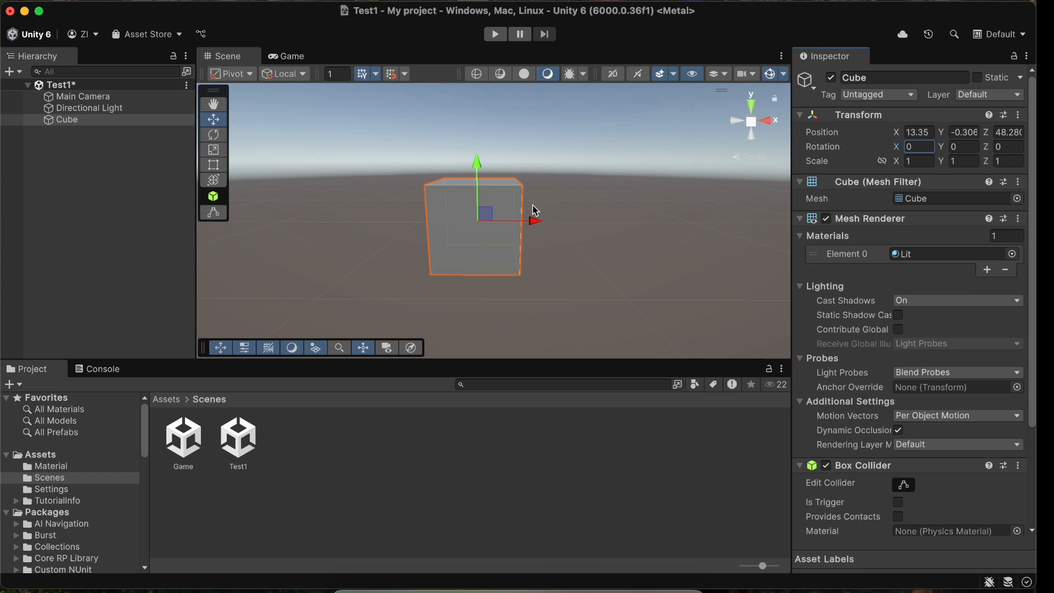
scroll(486, 216, up, 2)
scroll(485, 216, up, 1)
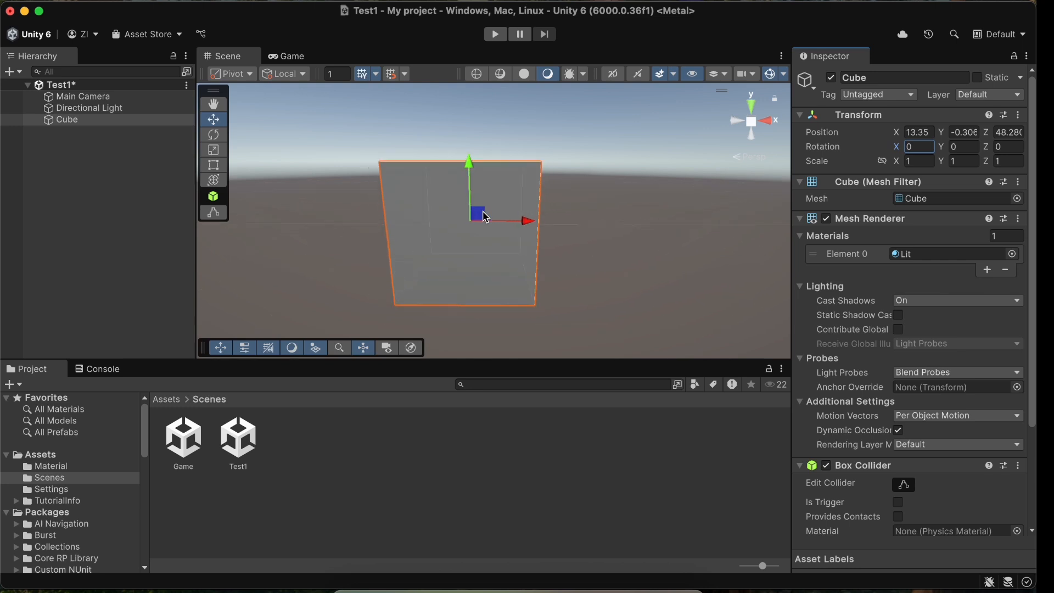
scroll(486, 217, down, 3)
scroll(486, 217, up, 4)
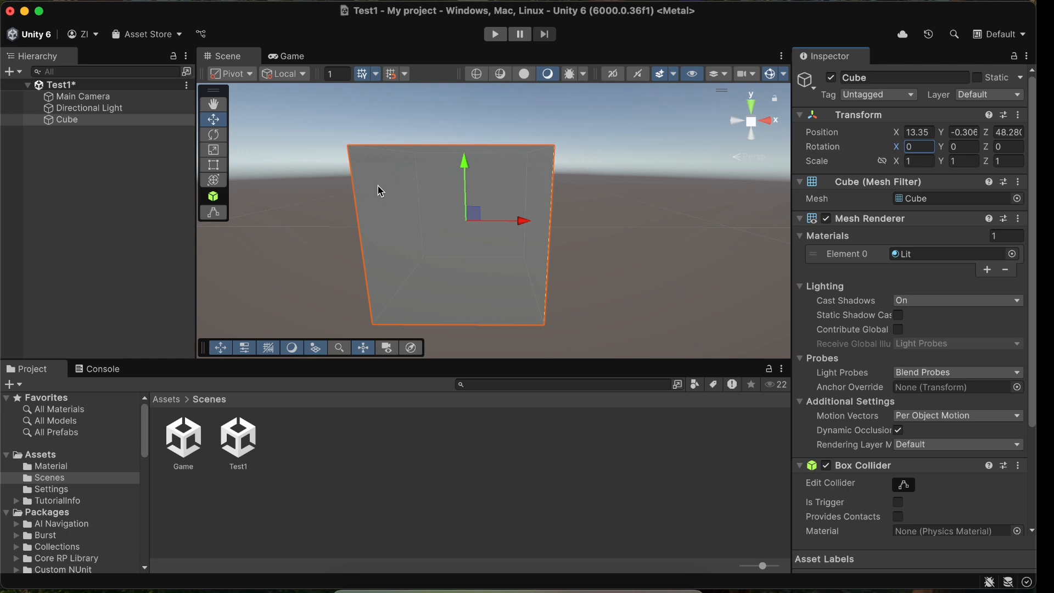
middle_drag(380, 190, 416, 202)
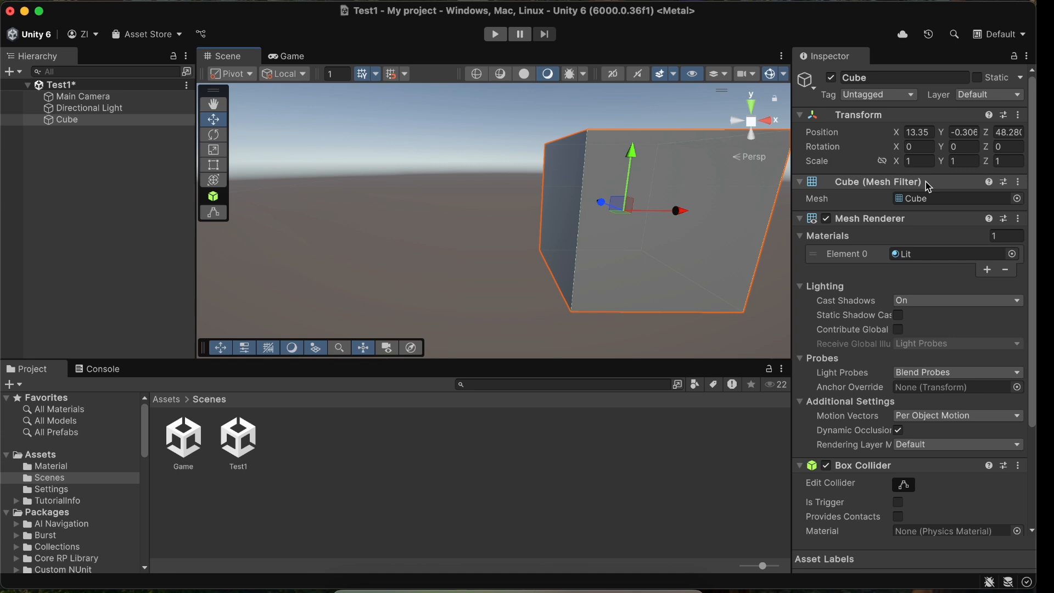
Replace the mesh in the cube's Mesh Filter with Capsule, keeping the mesh chooser clear of the object
click(1018, 199)
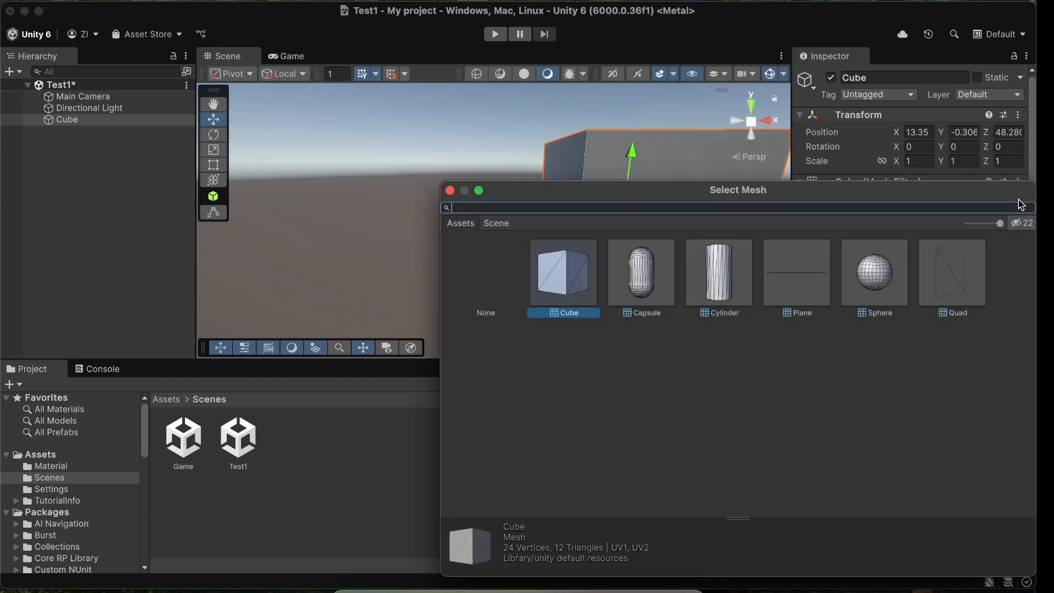
drag(792, 192, 451, 178)
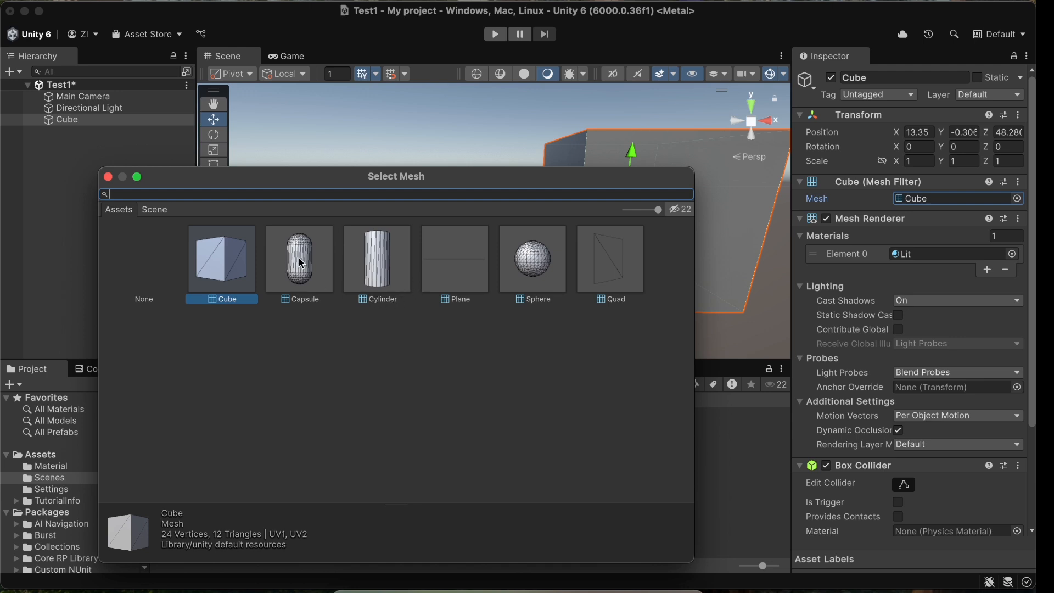
drag(459, 184, 397, 300)
click(233, 389)
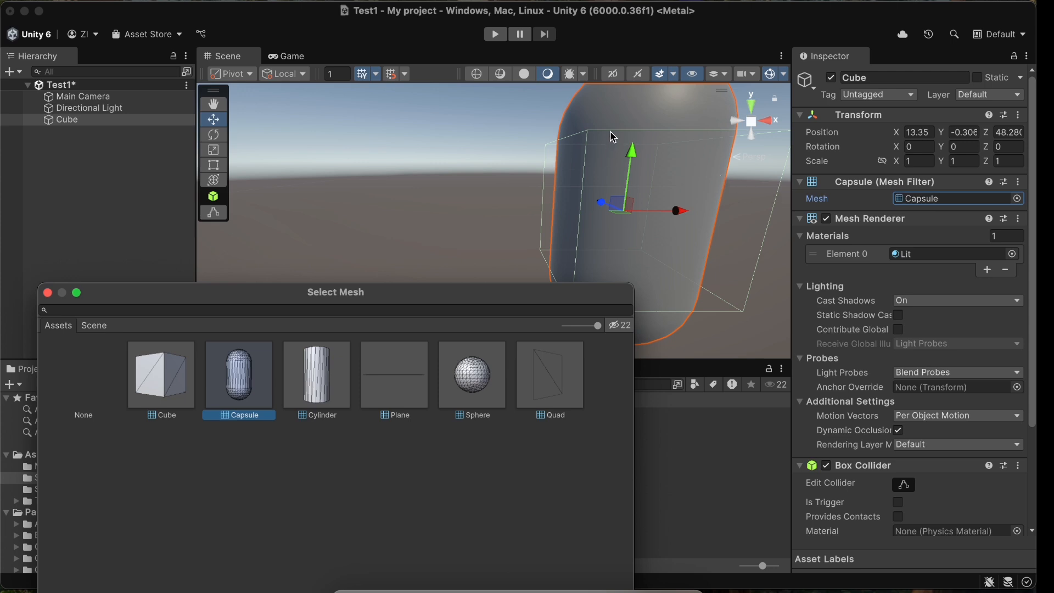
scroll(667, 203, down, 5)
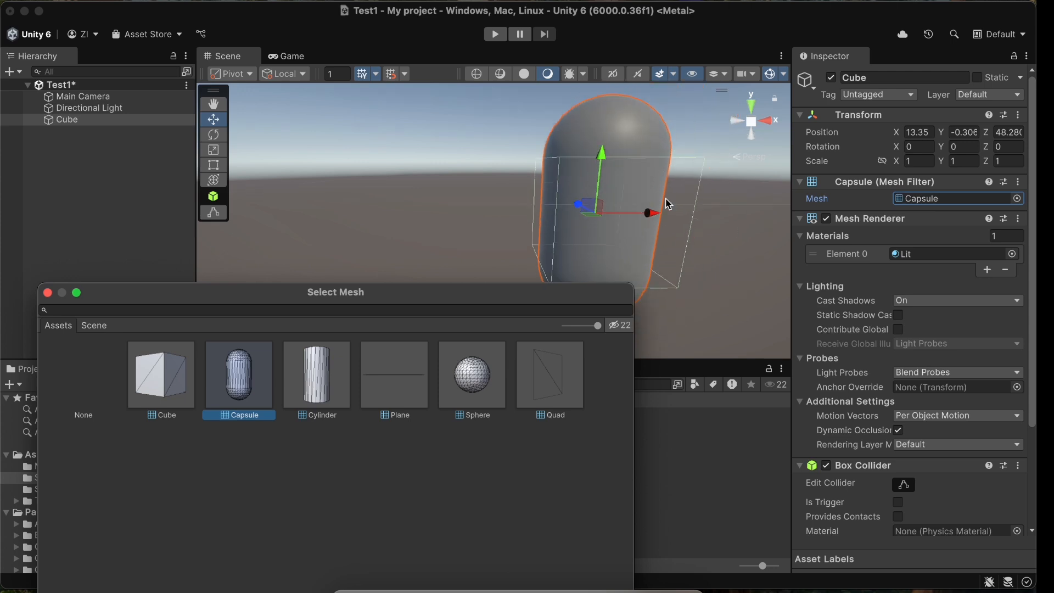
middle_drag(670, 203, 603, 183)
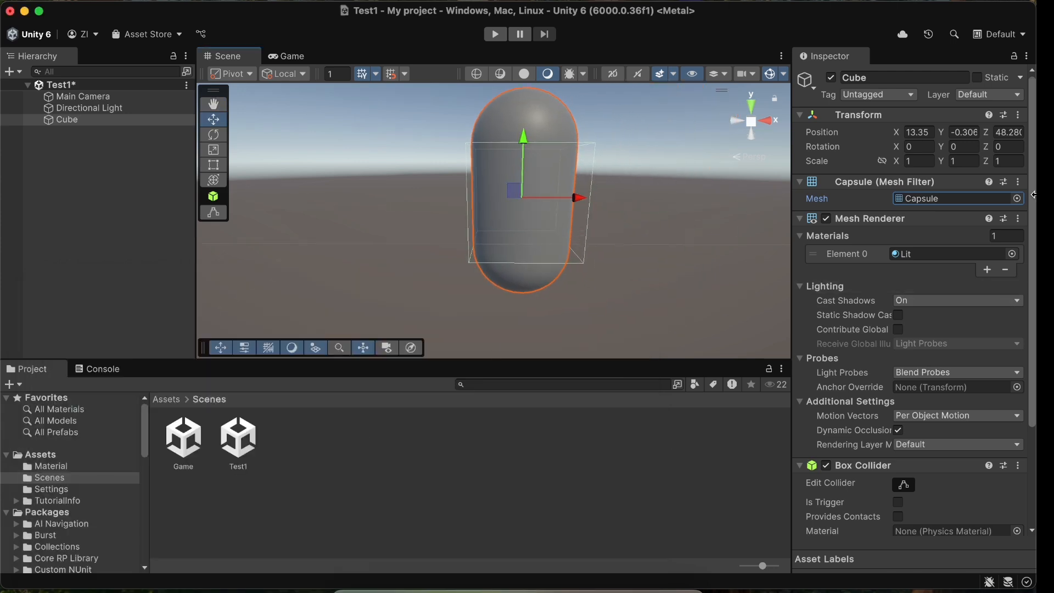
Set the mesh in the cube object's Mesh Filter back to Cube
click(1017, 198)
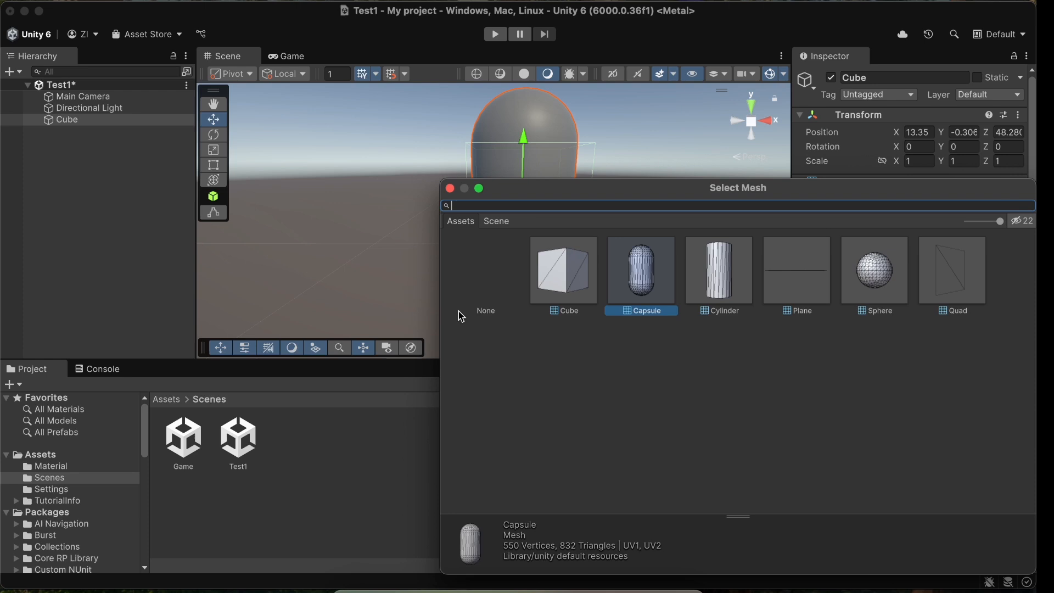
click(565, 288)
key(Return)
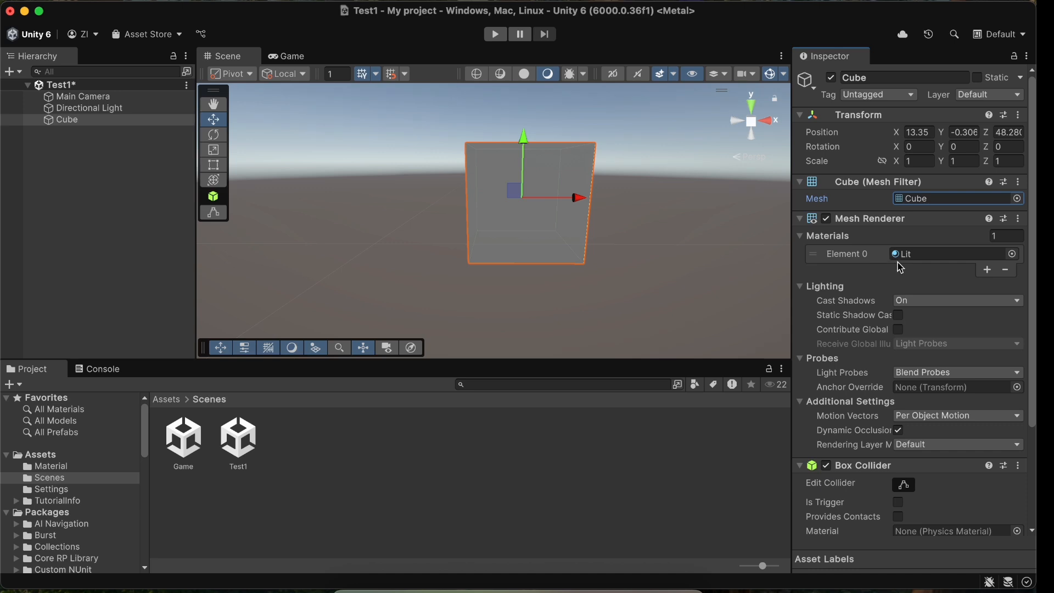
Apply the red Ground2 material from the Material assets folder to the cube
click(62, 468)
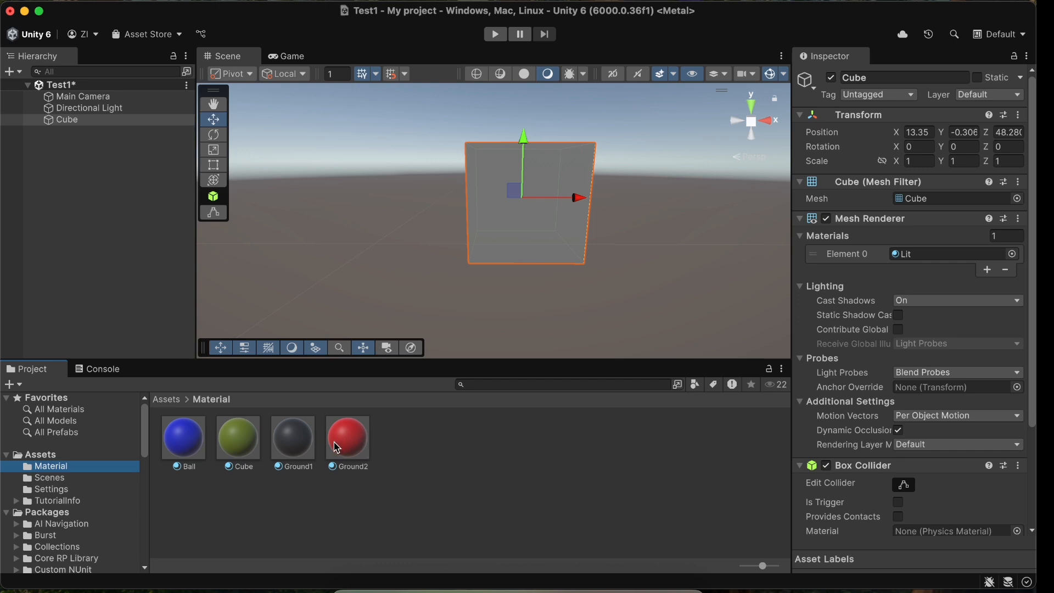
drag(350, 439, 507, 228)
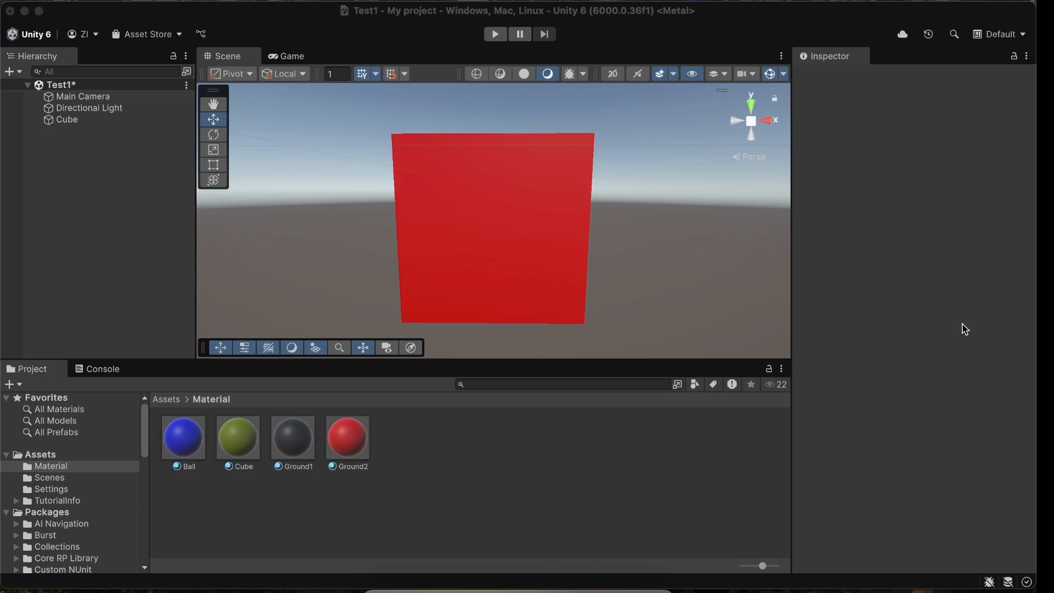
click(960, 323)
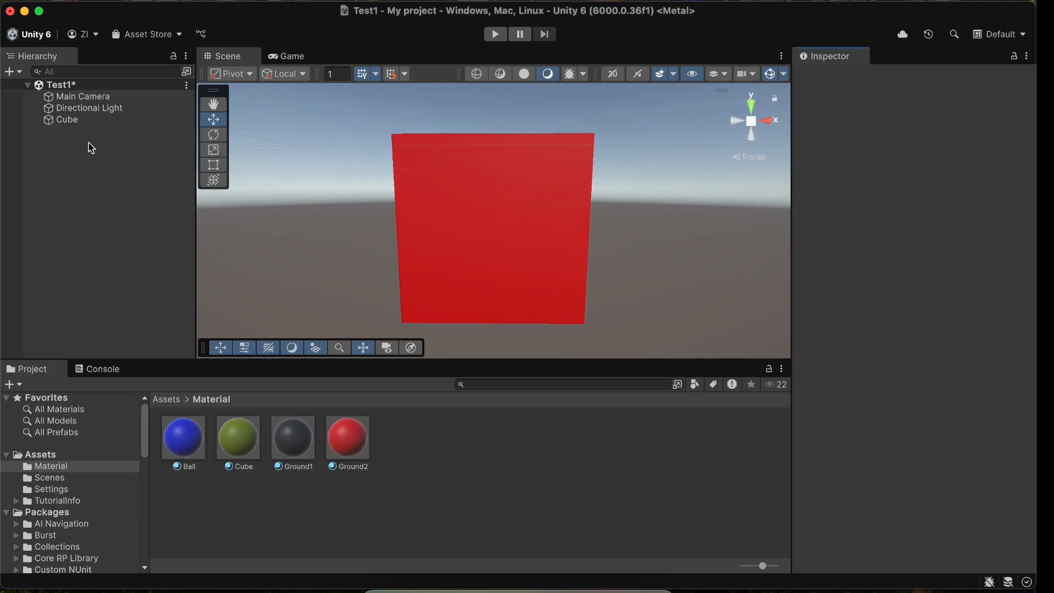
Add a 3D sphere and a 3D capsule with their default names to the Test1 scene
click(12, 71)
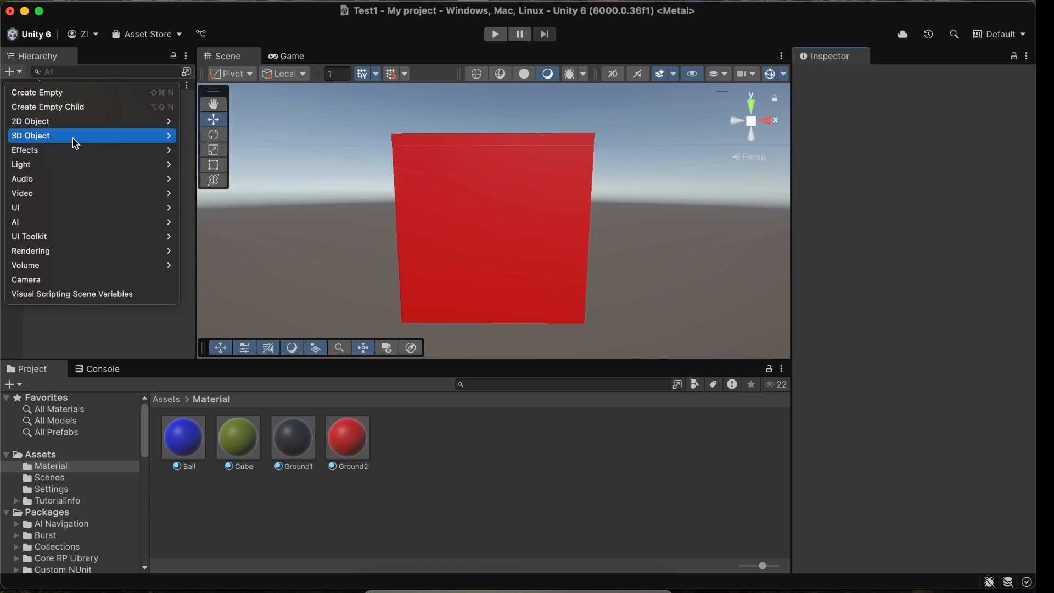
mouse_move(101, 135)
click(268, 150)
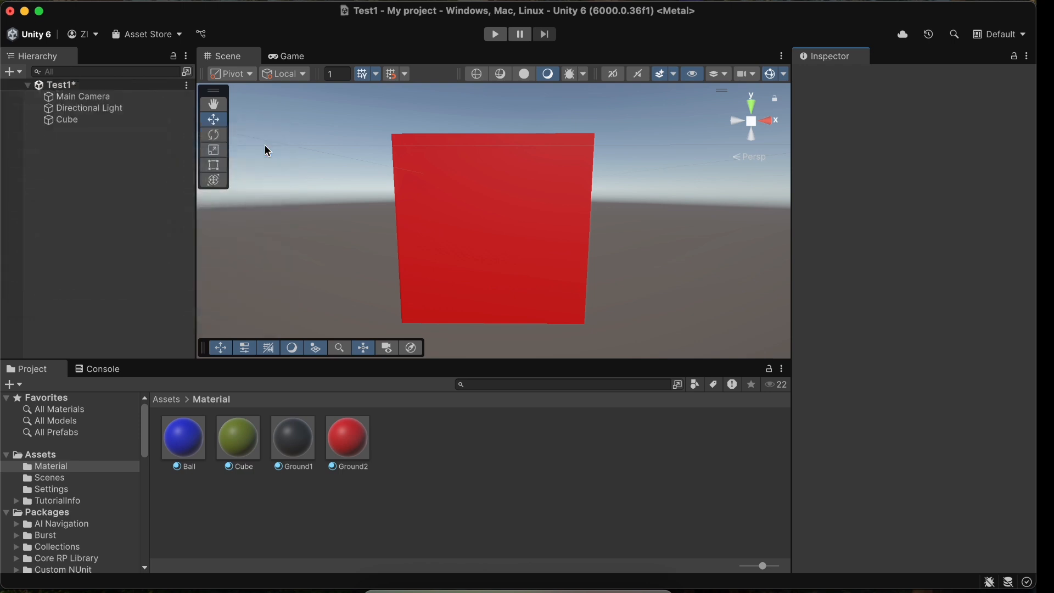
right_click(78, 164)
mouse_move(214, 407)
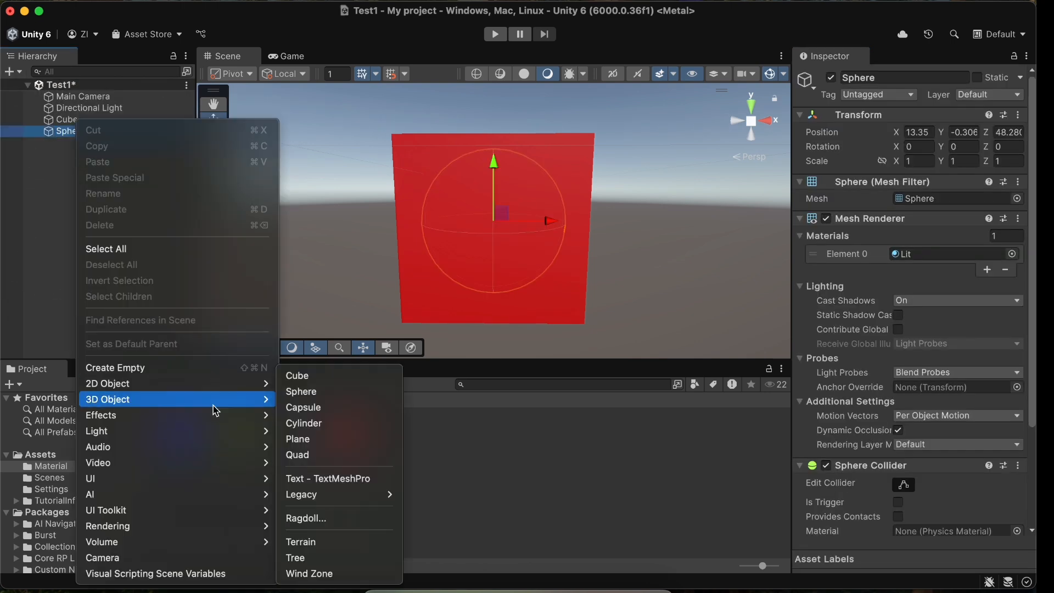
click(331, 408)
Add a 3D cylinder and a 3D plane with their default names to the Test1 scene
right_click(66, 171)
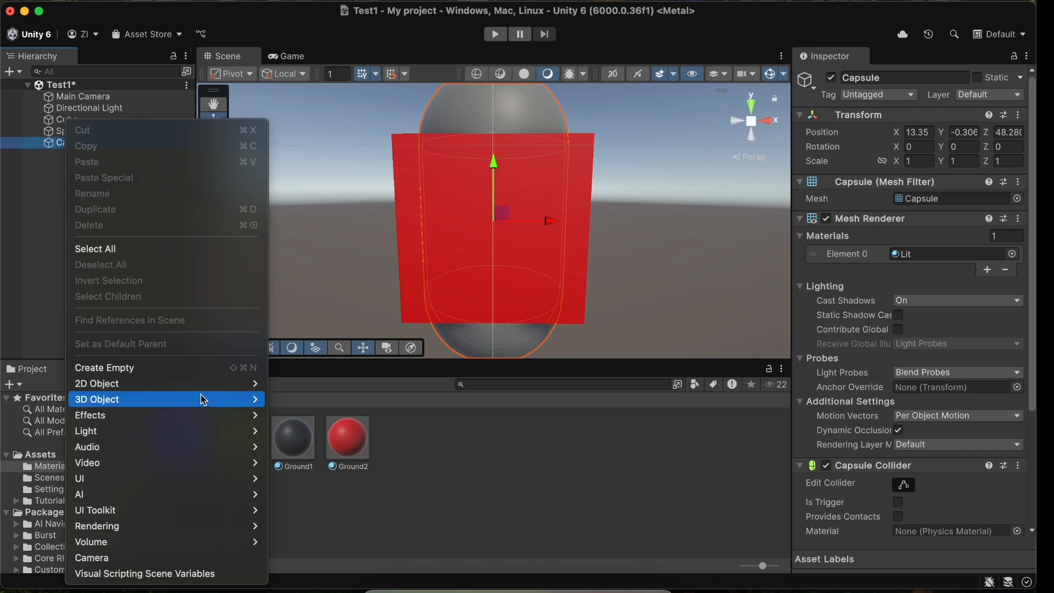
mouse_move(201, 400)
click(329, 423)
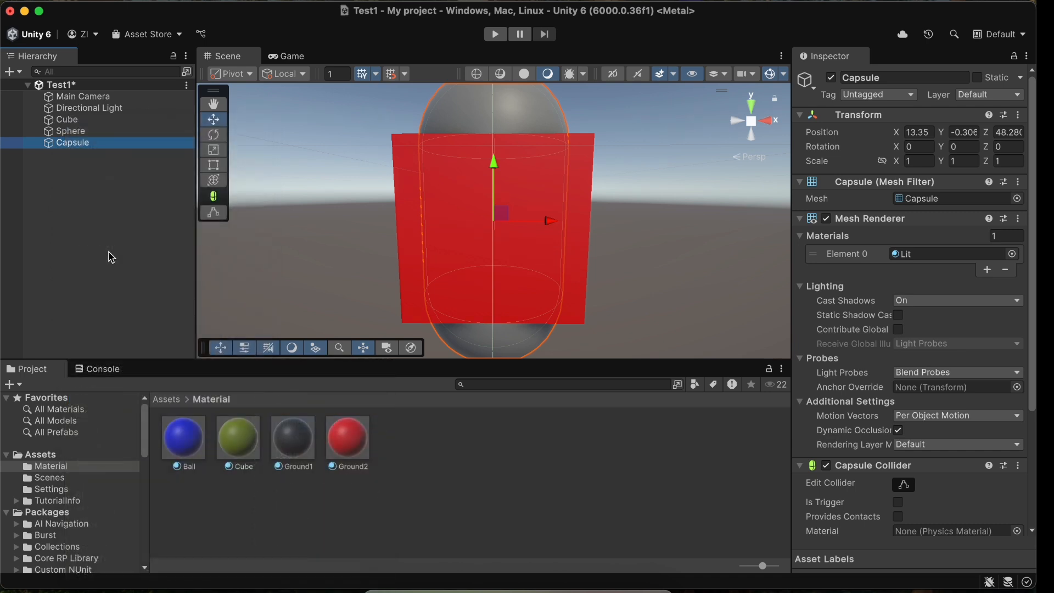
right_click(91, 207)
mouse_move(209, 400)
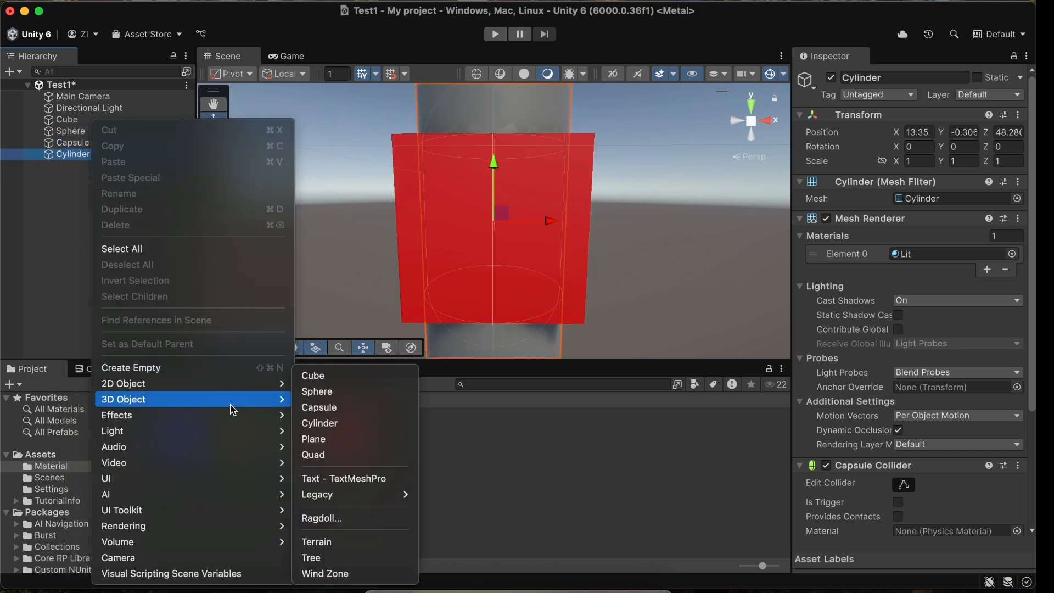
click(332, 438)
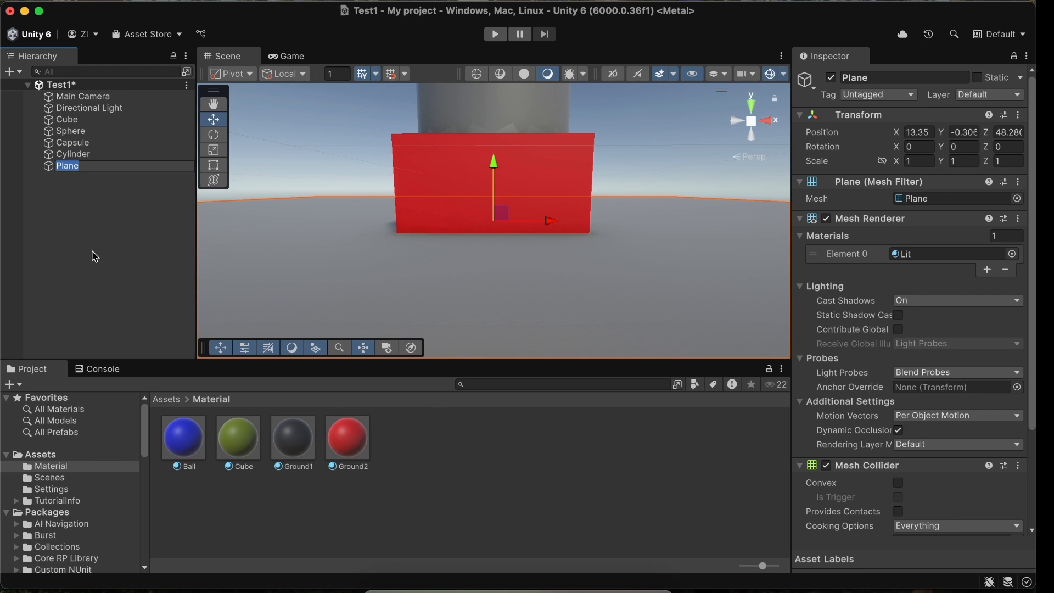
Add a 3D quad with its default name to the Test1 scene
right_click(87, 220)
mouse_move(221, 408)
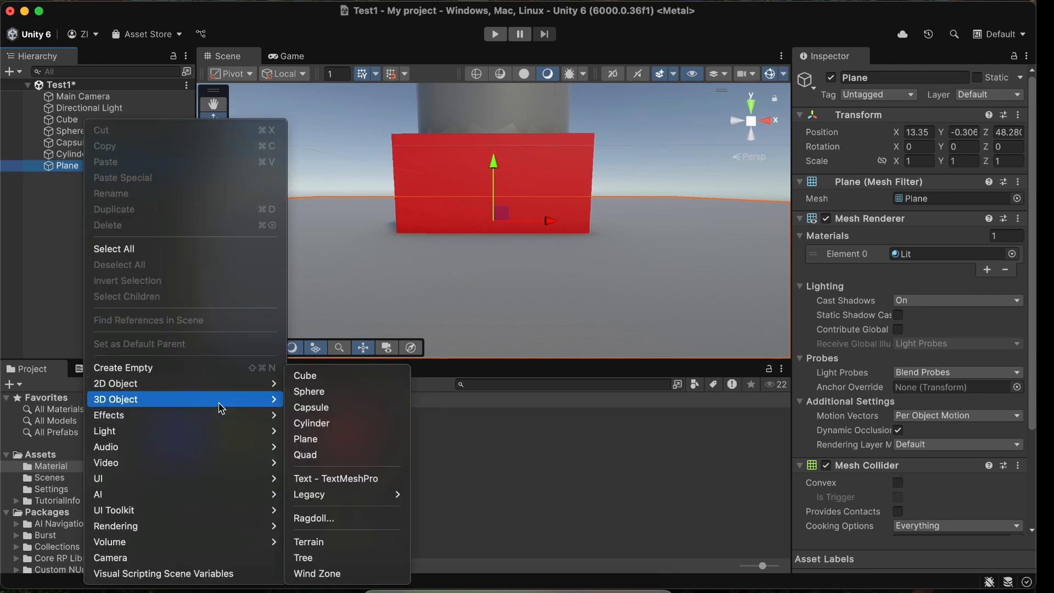
click(344, 453)
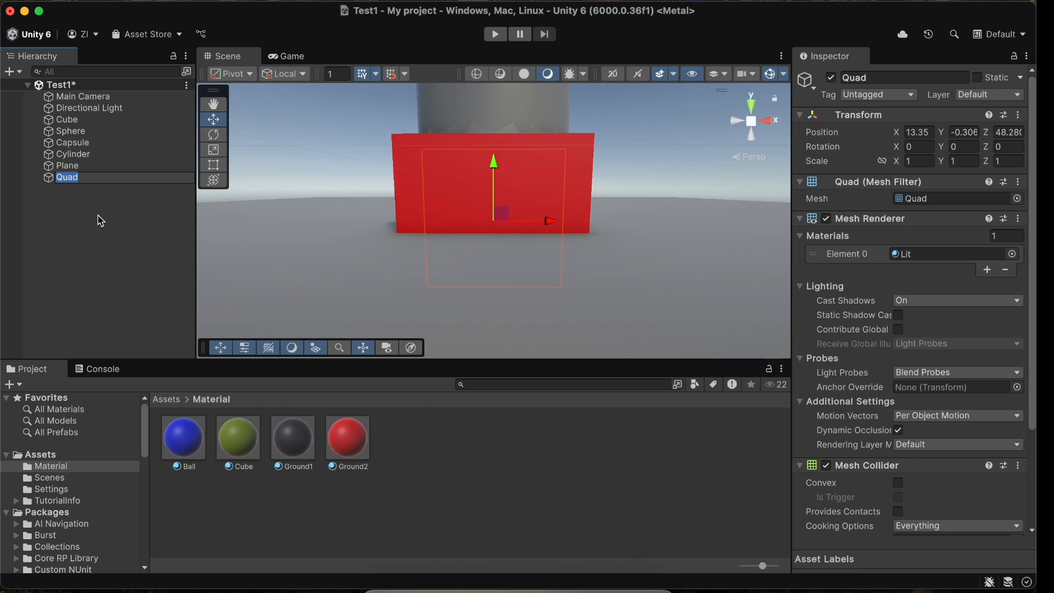
Move the cylinder out of the overlapping shapes and above the plane, to about X 16.25 and Y 0.74
scroll(397, 215, down, 5)
scroll(484, 205, up, 3)
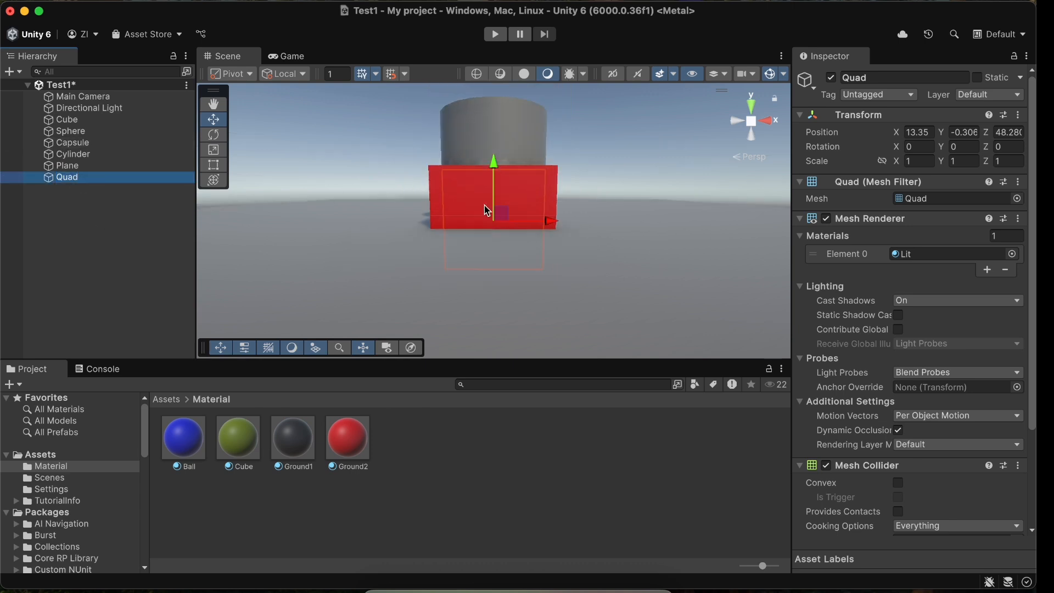
right_drag(484, 205, 500, 277)
scroll(427, 202, down, 3)
scroll(429, 207, down, 2)
click(482, 186)
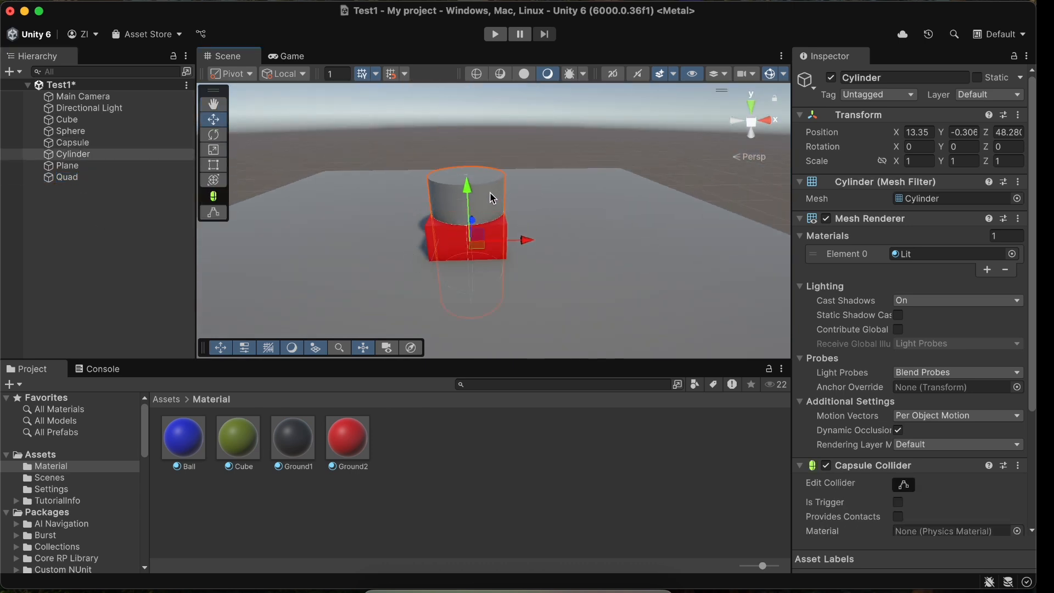
drag(473, 194, 472, 127)
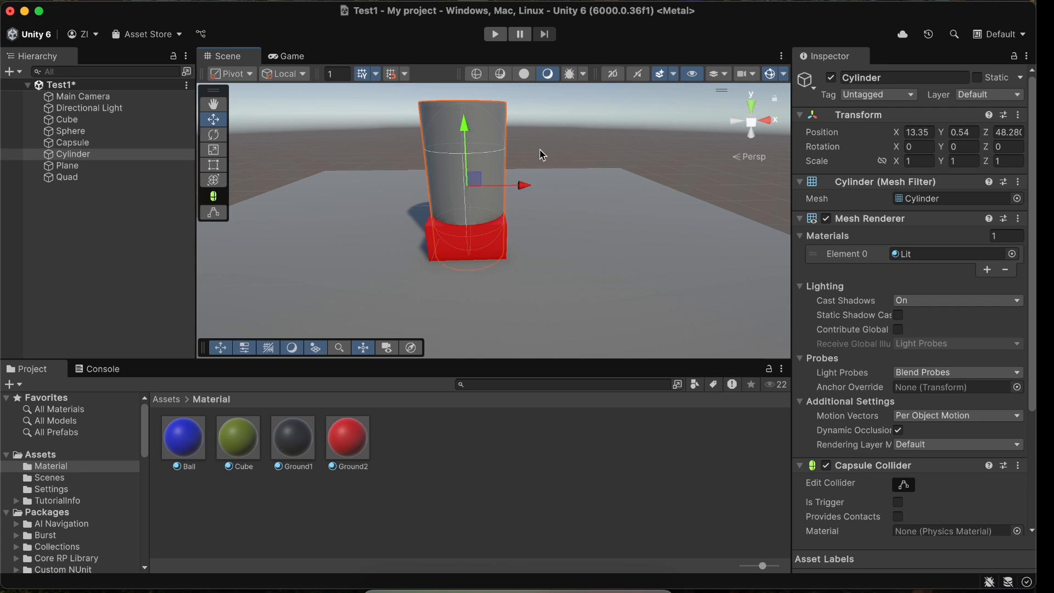
drag(527, 186, 713, 190)
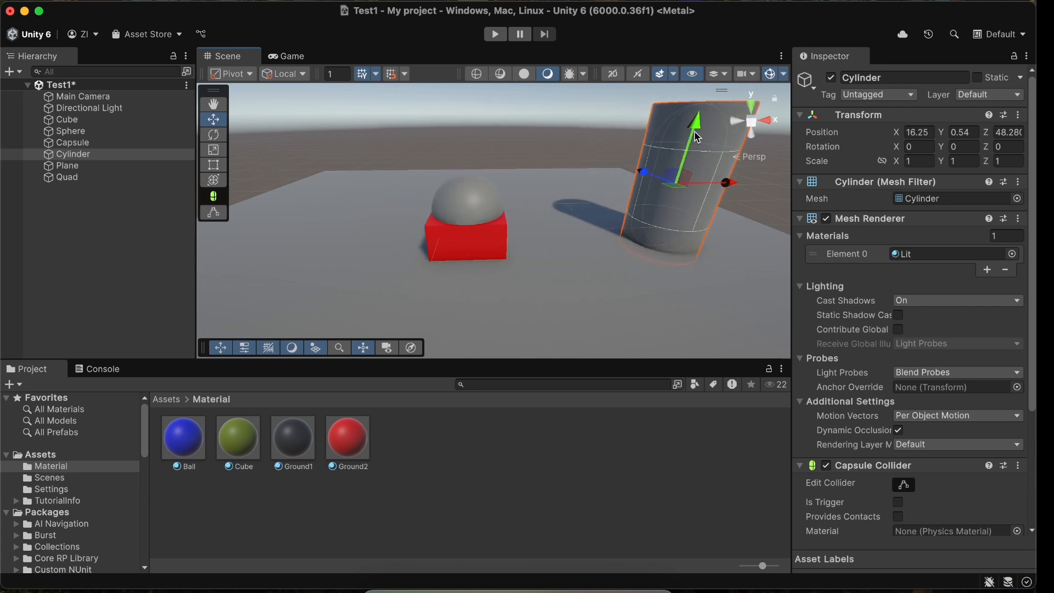
drag(700, 137, 698, 121)
Move the capsule beside the cylinder and raise it onto the plane, at about X 15.03 and Y 0.73
click(485, 204)
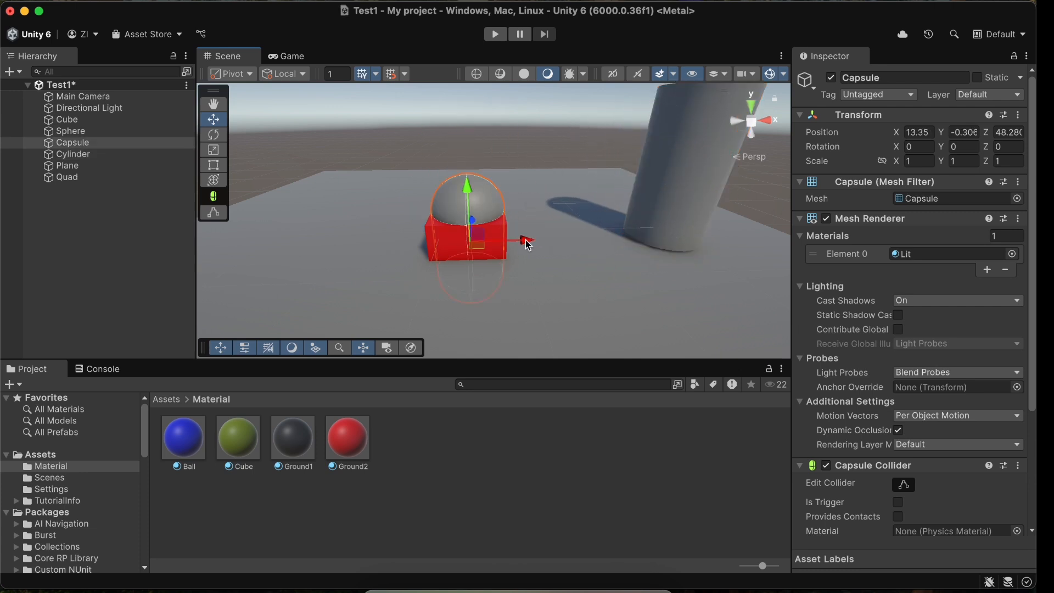
drag(530, 238, 631, 220)
drag(591, 187, 607, 114)
Raise the red cube onto the plane and shift it toward the capsule, to about X 13.84 and Y 0.24
click(466, 222)
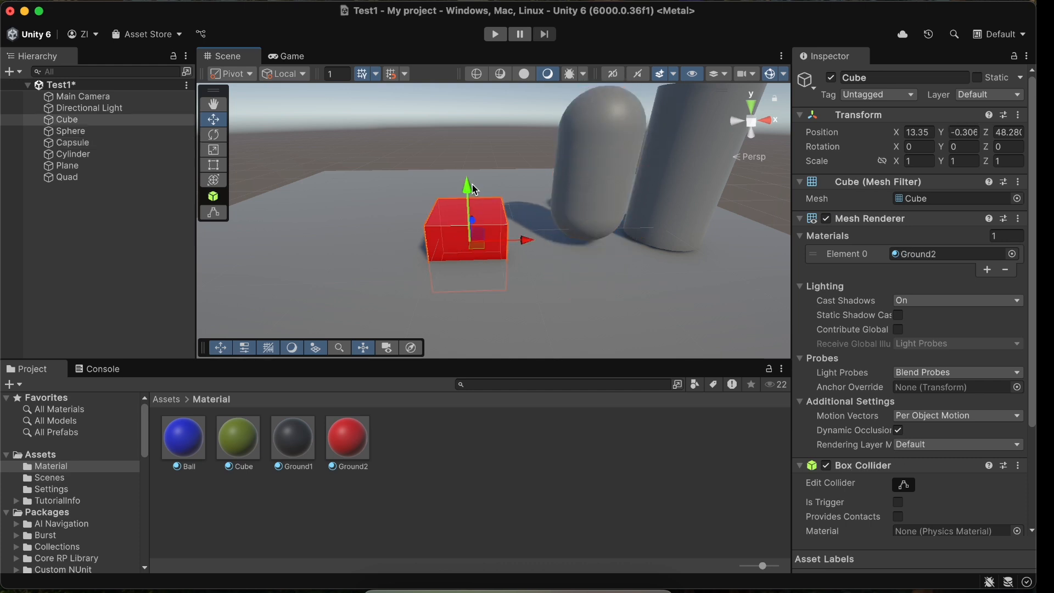
drag(472, 185, 471, 147)
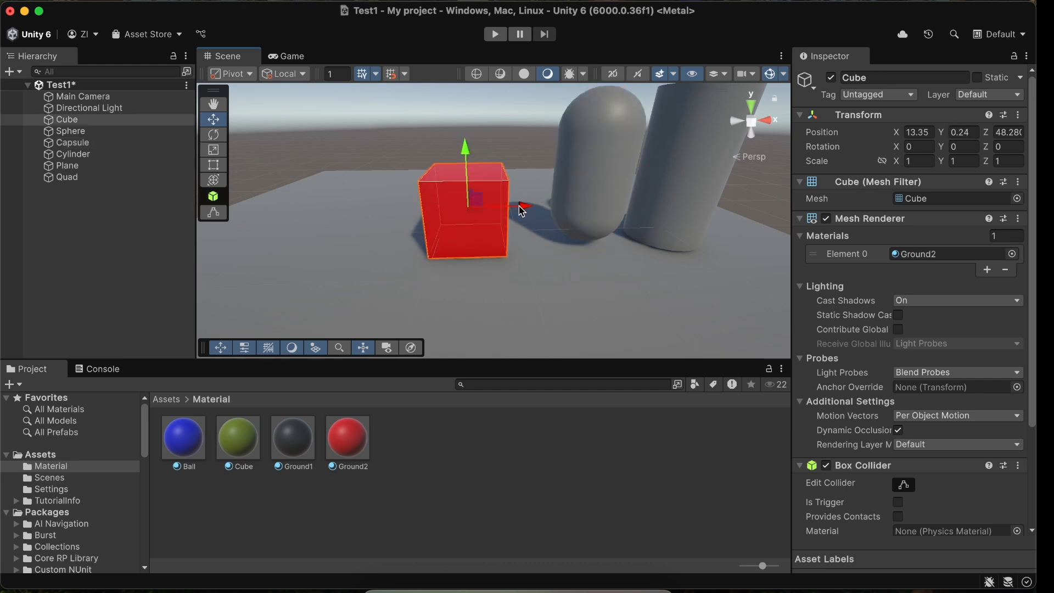
drag(521, 210, 554, 206)
Move the quad along X, away from the cube on the side opposite the capsule, and raise it above the plane
click(442, 236)
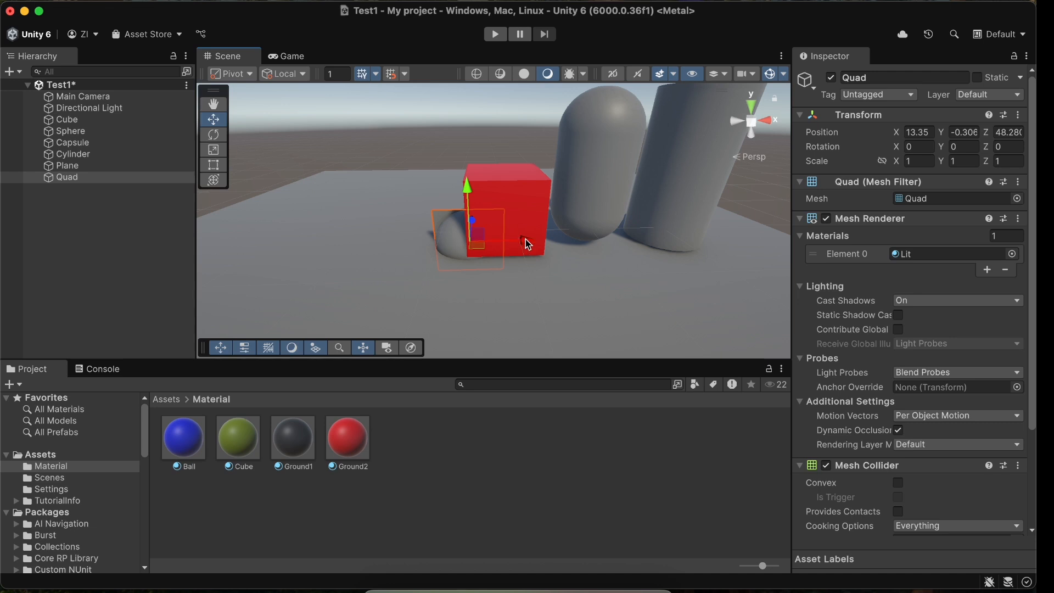
drag(528, 244, 365, 241)
drag(299, 188, 300, 163)
Move the sphere between the quad and the cube and raise it onto the plane, at about X 12.39 and Y 0.21
click(449, 226)
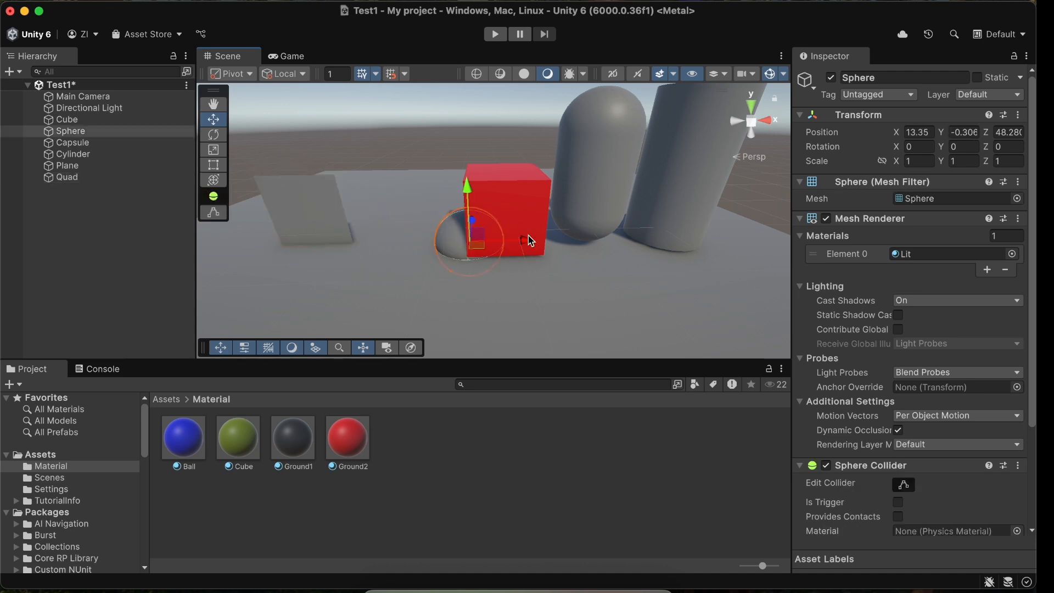
drag(530, 241, 463, 243)
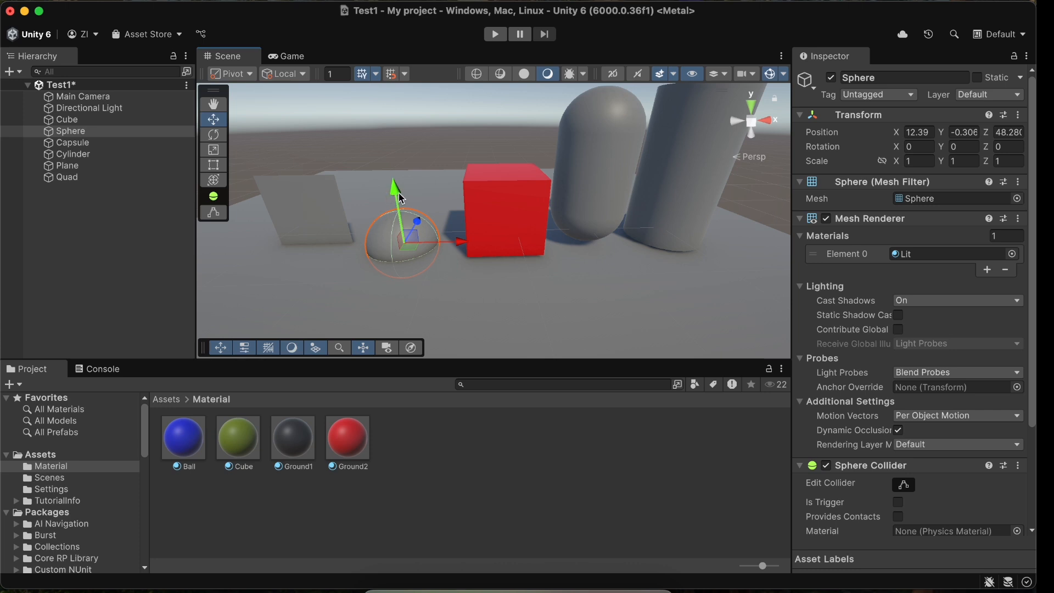
drag(401, 198, 399, 168)
Examine the arranged shapes, comparing the components and colliders of the plane, cylinder, capsule and cube
alt+drag(559, 199, 482, 222)
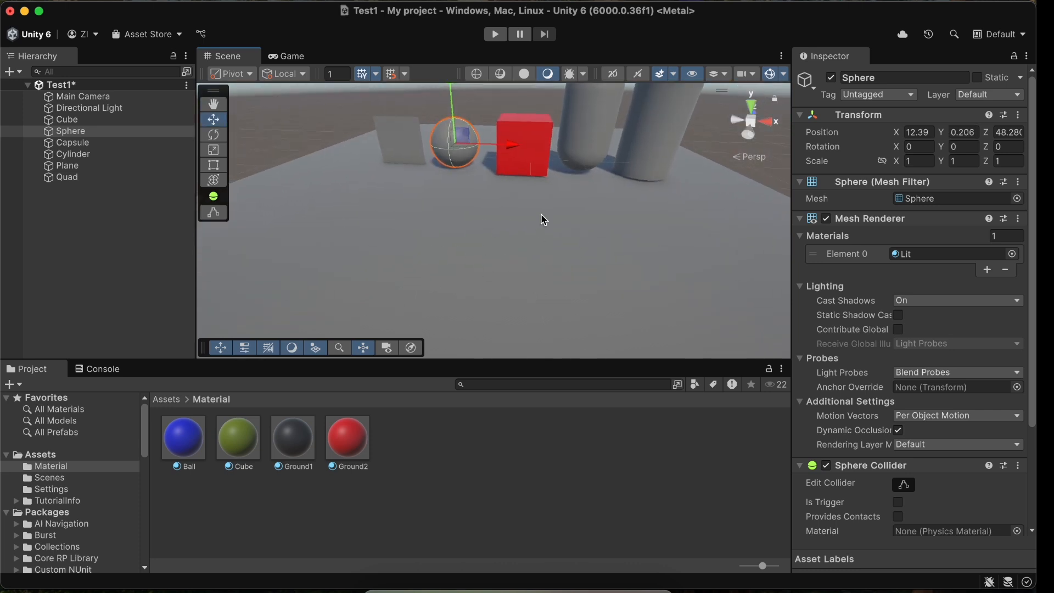
click(530, 250)
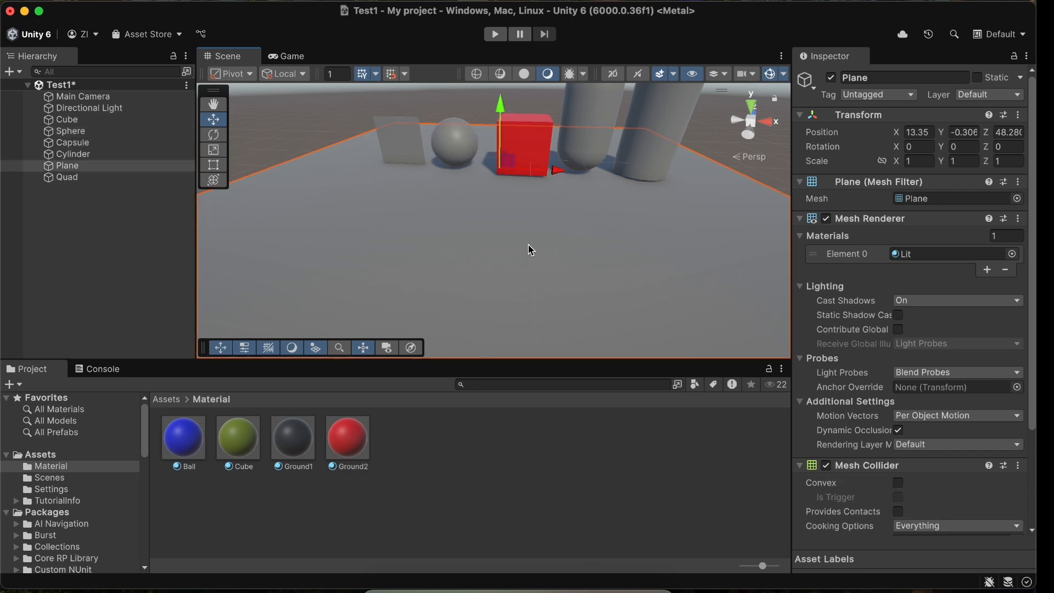
right_drag(477, 248, 507, 200)
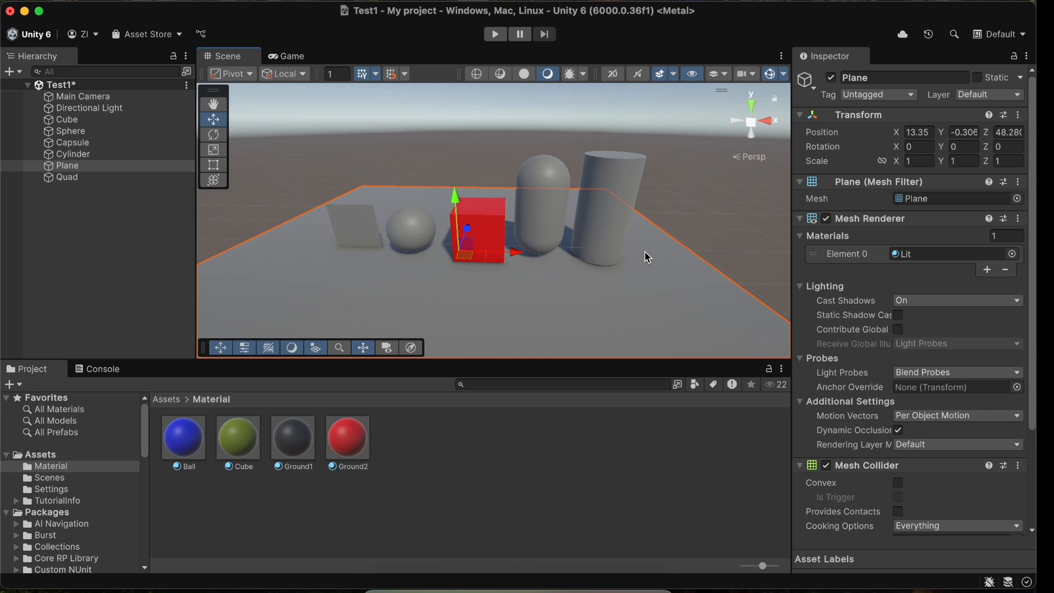
click(471, 143)
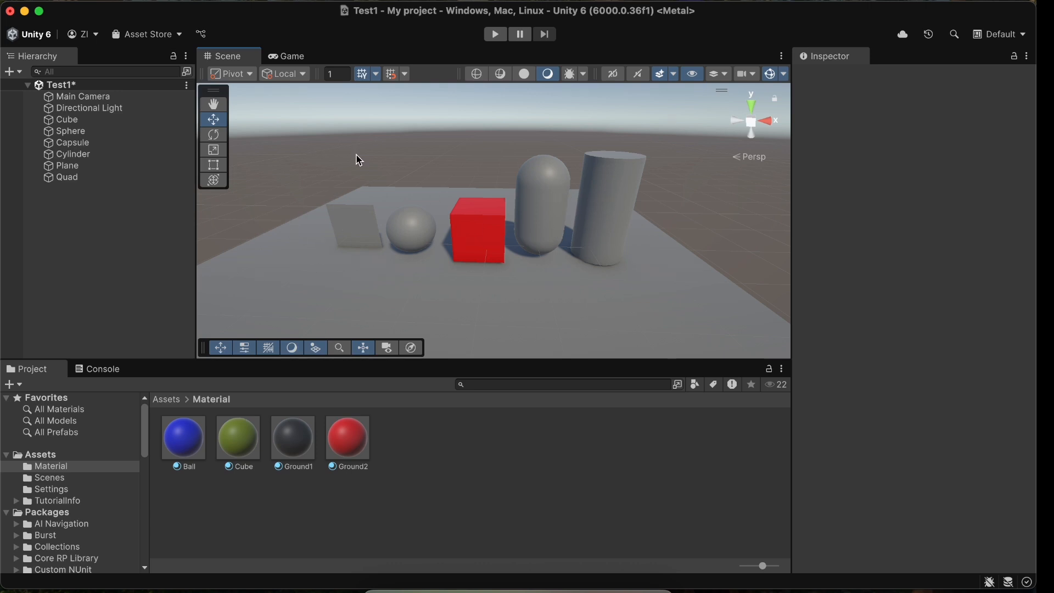
click(618, 207)
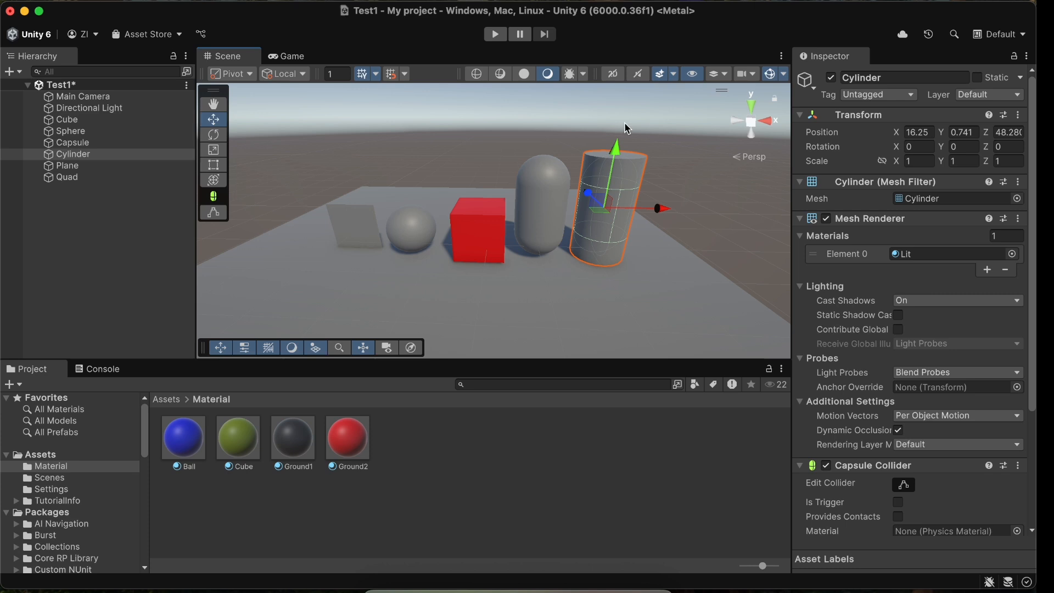
click(559, 195)
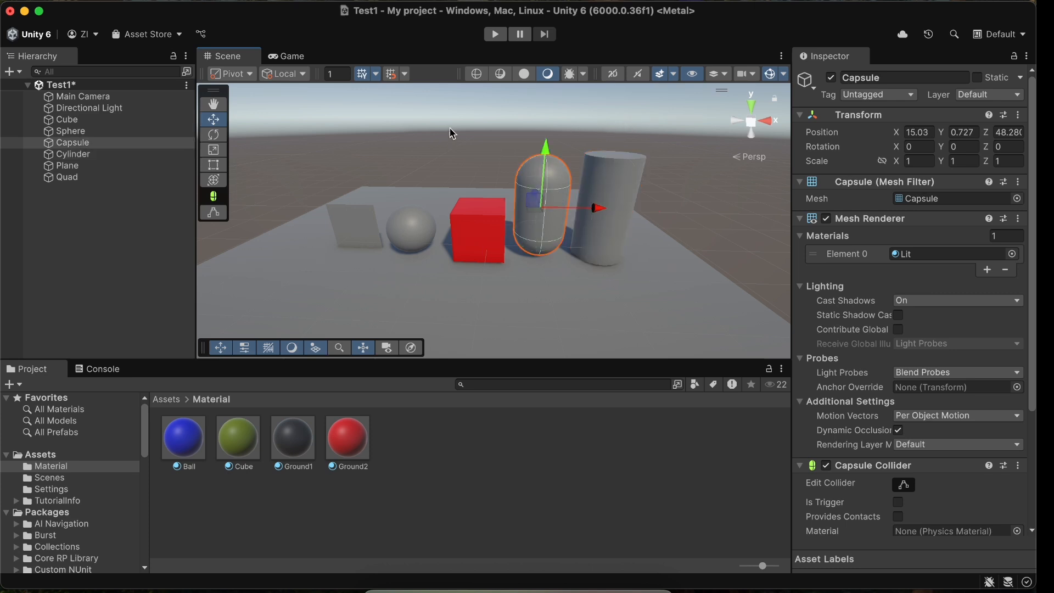
scroll(851, 329, down, 3)
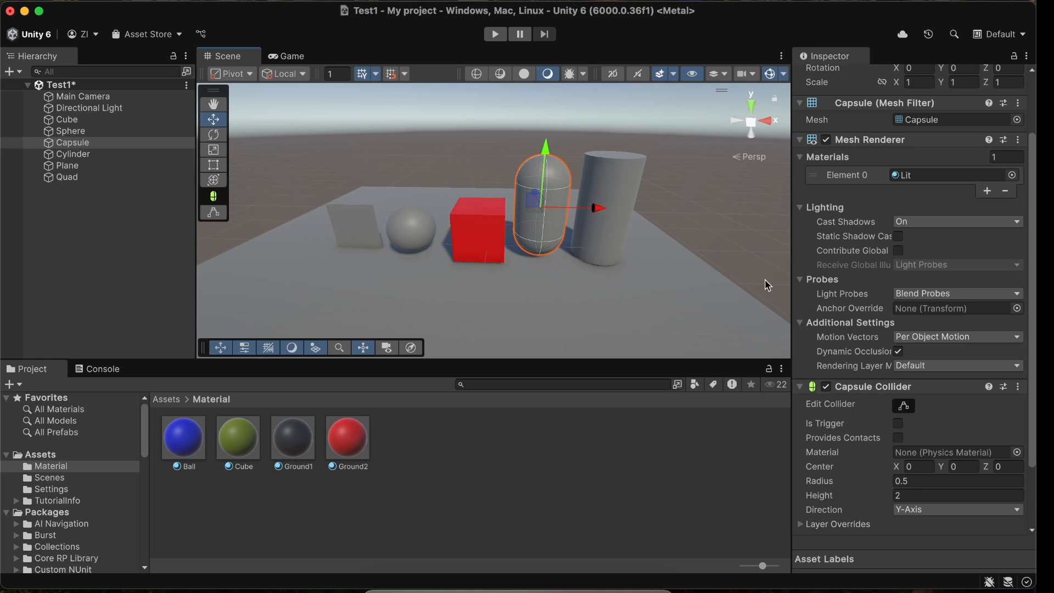
click(615, 197)
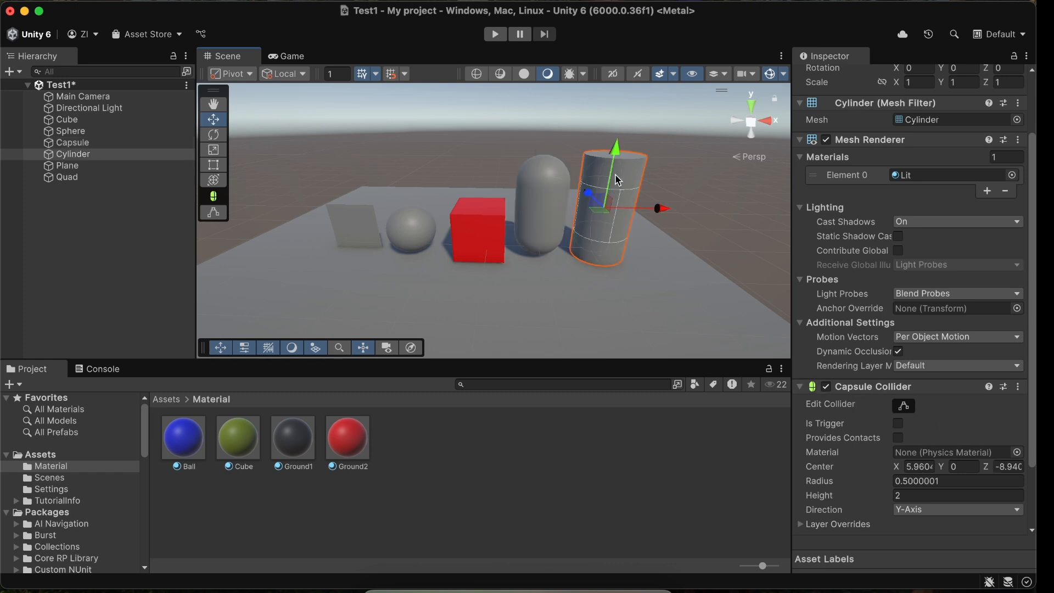
click(478, 231)
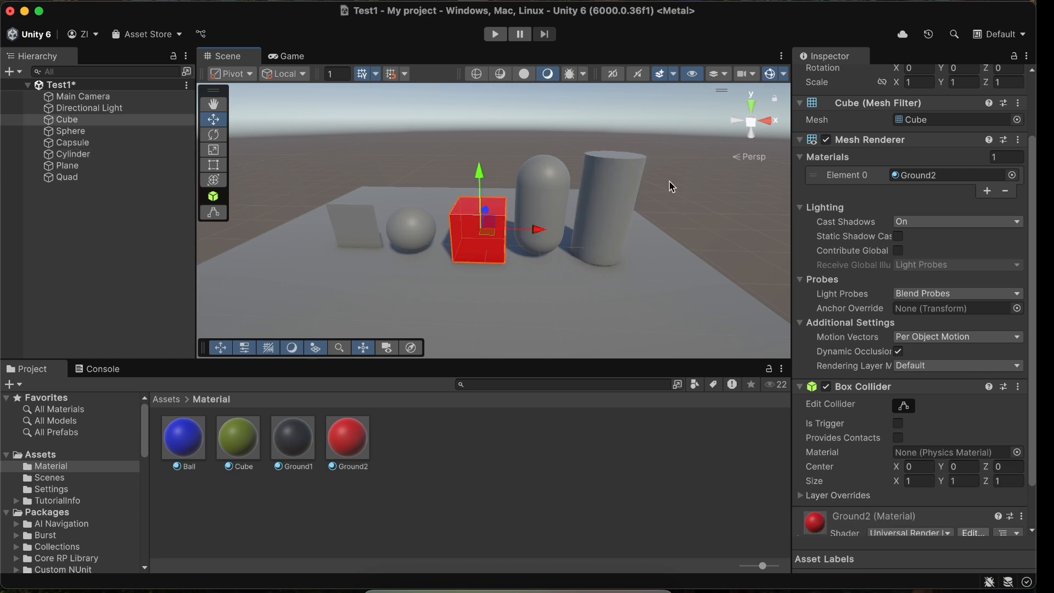
scroll(930, 197, up, 2)
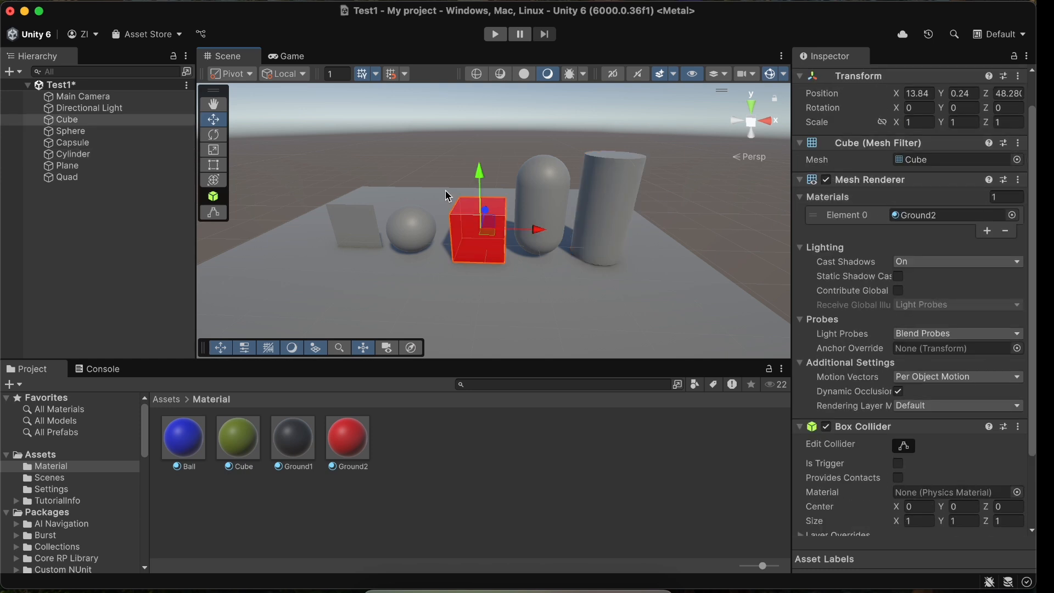
Stretch the red cube along the Y axis to a scale of about 3.92, and return to the Move tool
key(r)
drag(482, 175, 488, 44)
scroll(493, 144, down, 4)
scroll(493, 145, up, 2)
key(w)
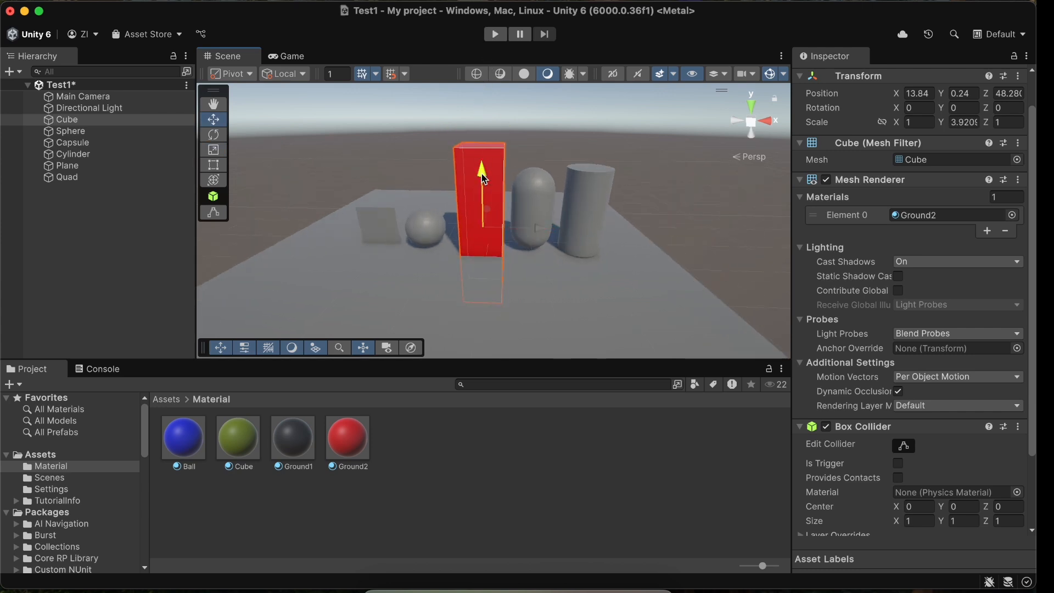
Raise the stretched red cube along the Y axis to about Y 1.7 so it stands on the plane
drag(490, 174, 486, 97)
scroll(497, 184, down, 1)
middle_drag(493, 179, 485, 200)
scroll(457, 203, up, 5)
scroll(457, 202, down, 3)
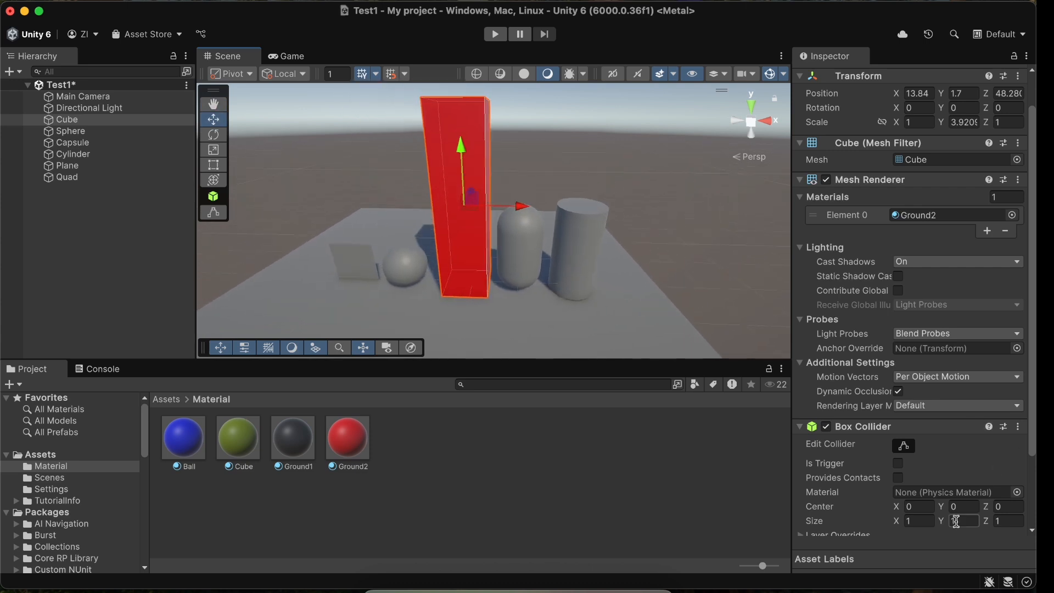
Edit the cube's Box Collider, shrinking its bounds to a size of about 0.58 in X and 0.47 in Y
click(827, 427)
click(827, 428)
click(903, 445)
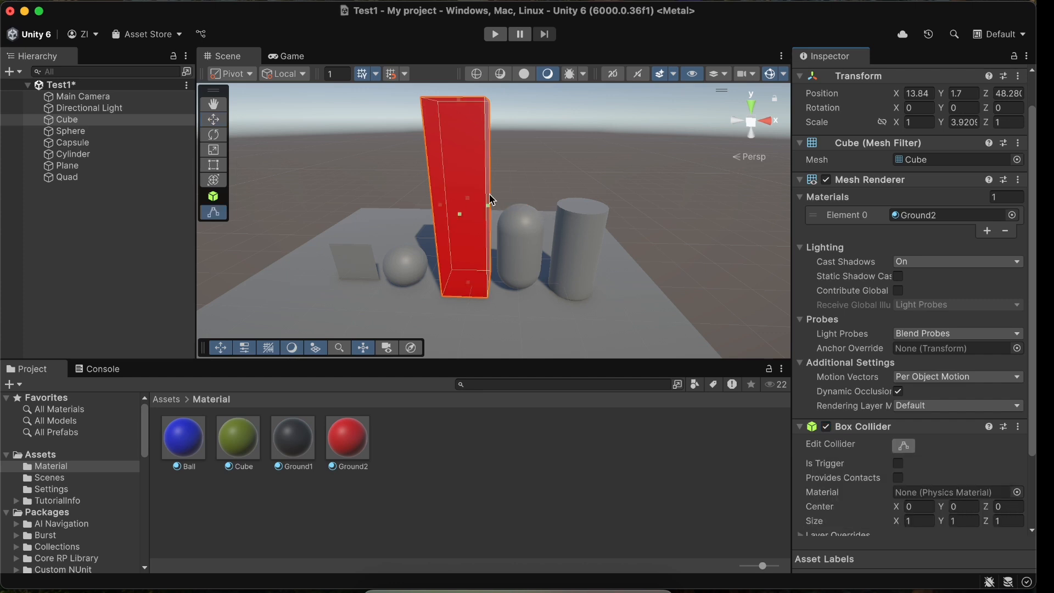
click(895, 447)
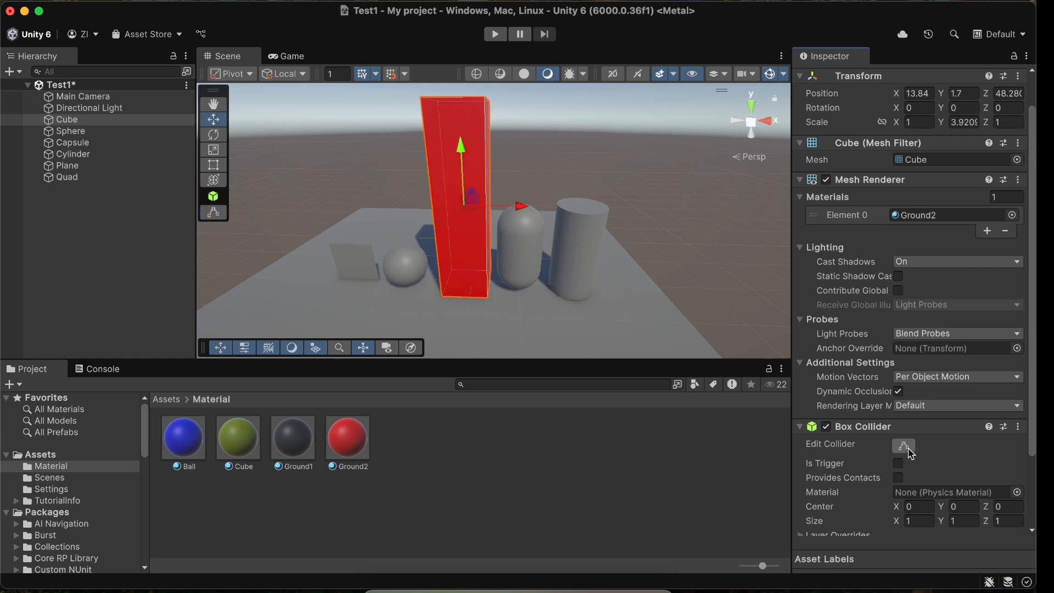
click(898, 447)
middle_drag(494, 133, 512, 156)
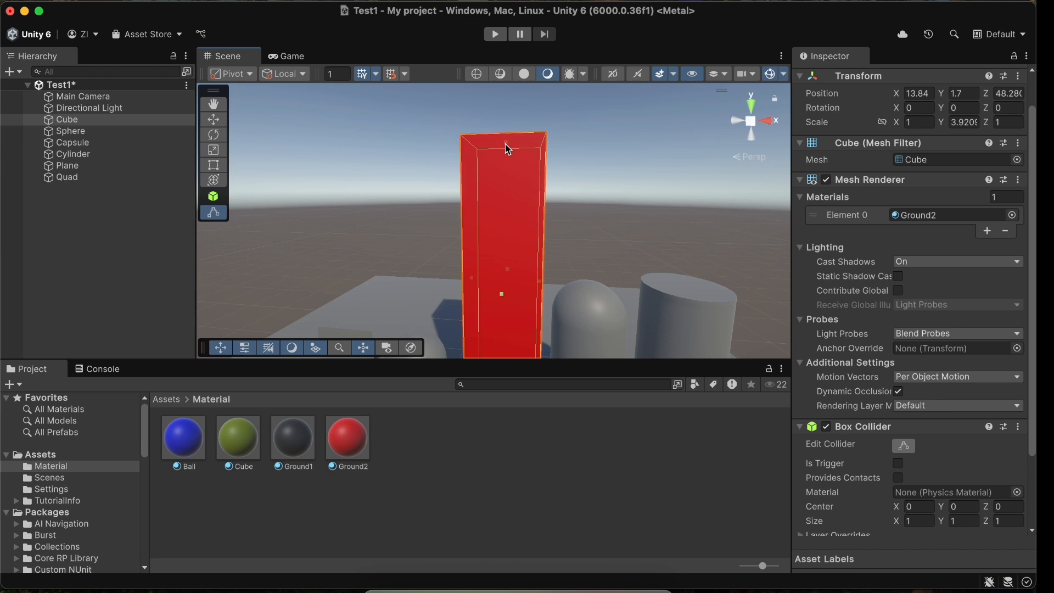
drag(505, 150, 564, 170)
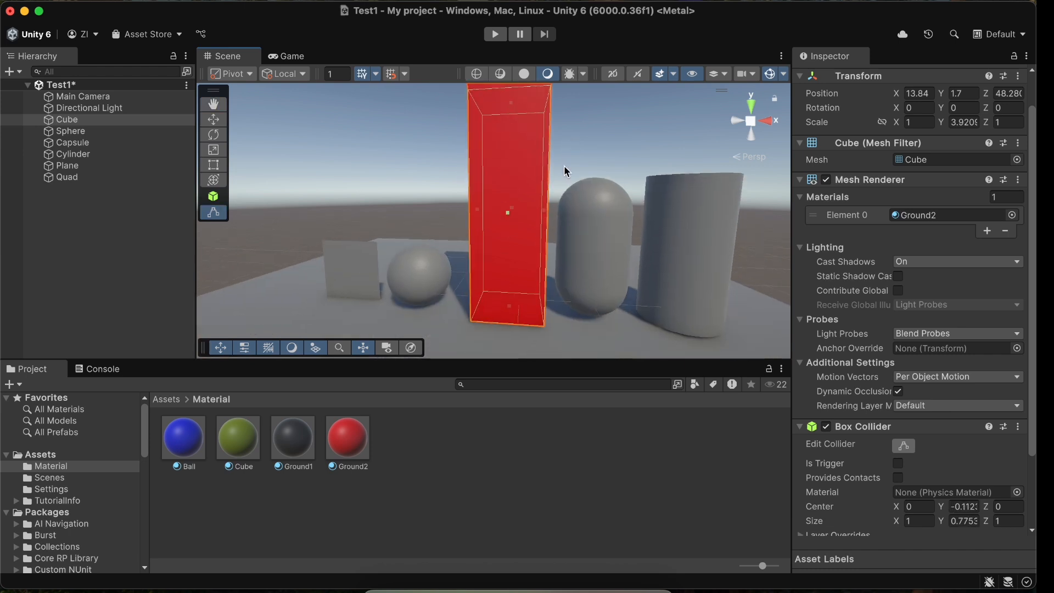
drag(513, 306, 512, 233)
drag(477, 170, 531, 173)
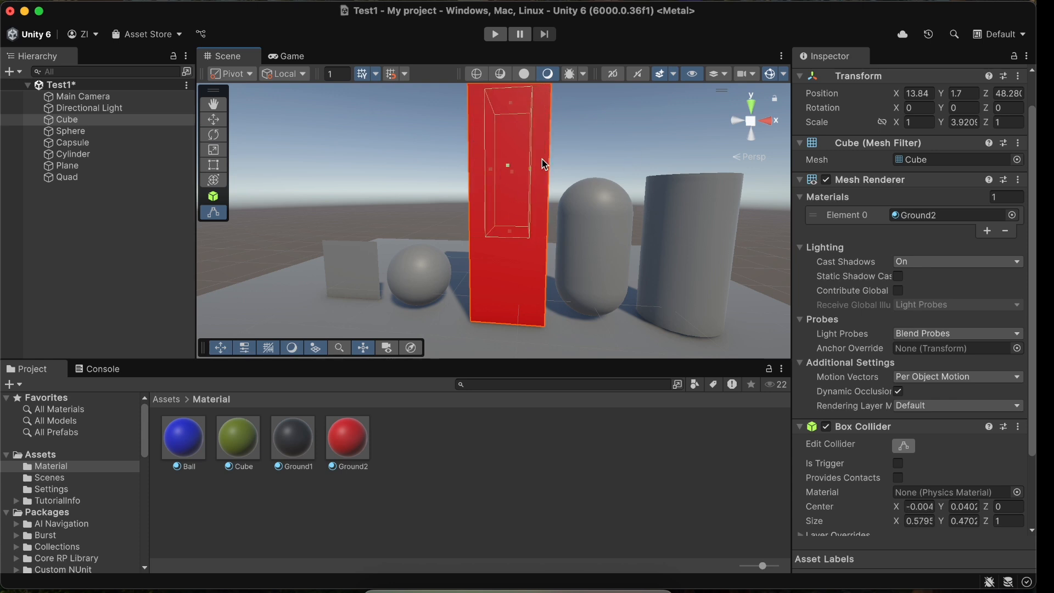
Edit the capsule's collider in the scene, enlarging its radius to about 0.59 and shifting its center to about X 0.18
alt+drag(585, 226, 341, 193)
alt+drag(417, 180, 666, 237)
click(699, 276)
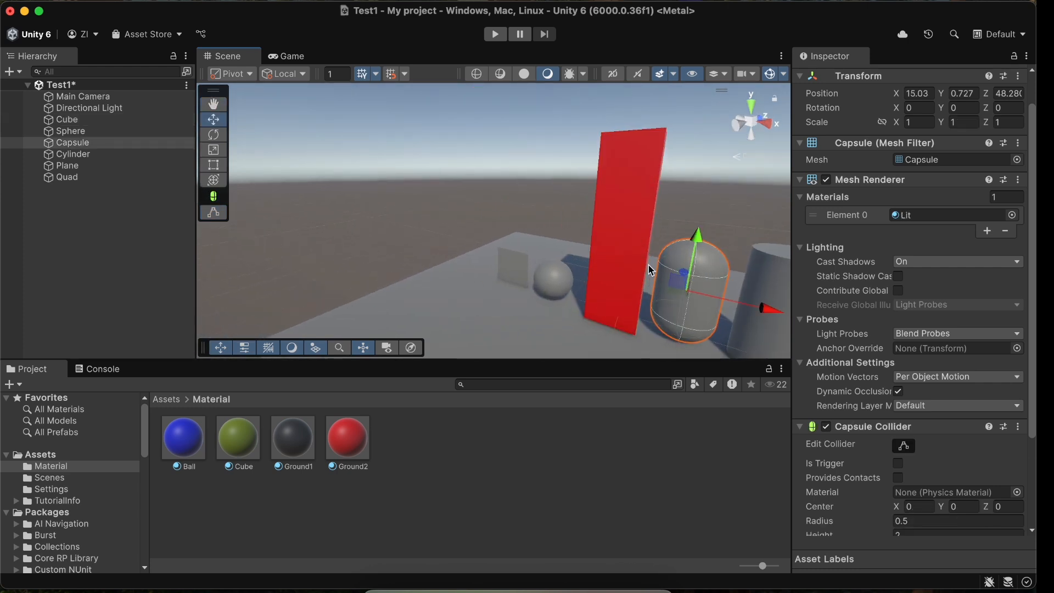
middle_drag(670, 271, 649, 220)
click(904, 444)
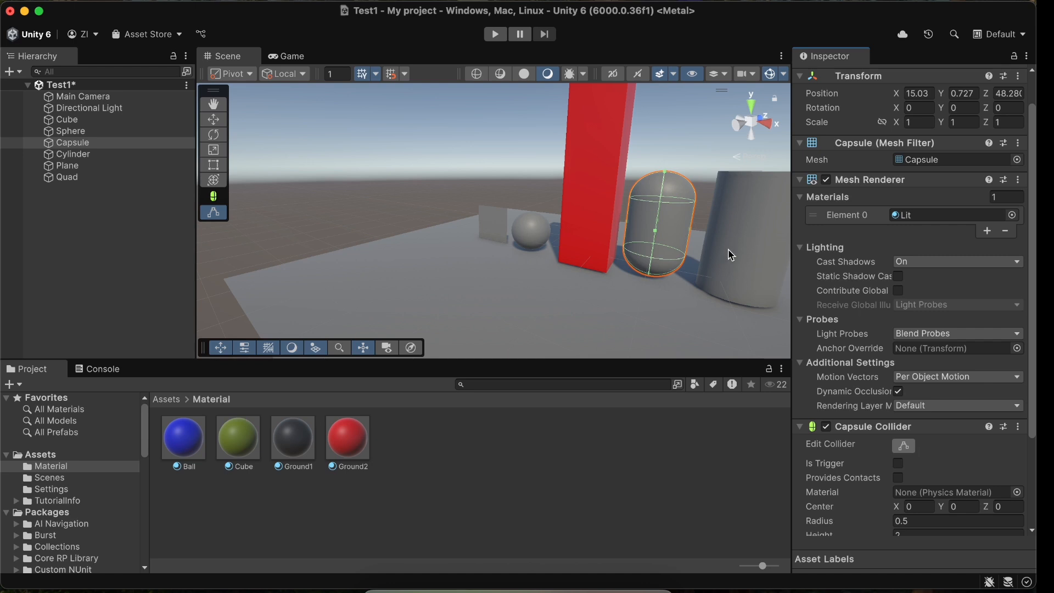
scroll(681, 248, up, 5)
middle_drag(680, 248, 625, 233)
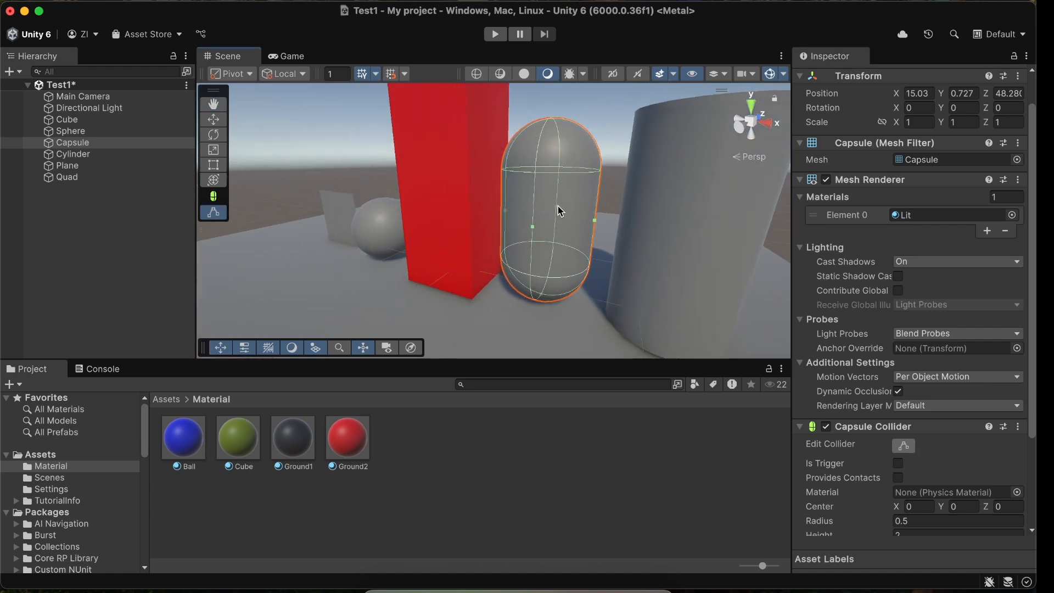
mouse_move(557, 208)
mouse_down()
mouse_move(656, 236)
mouse_move(605, 234)
mouse_move(578, 196)
mouse_move(583, 164)
mouse_move(574, 219)
mouse_up()
Increase the Capsule Collider's height to 2.97
scroll(886, 315, down, 1)
scroll(886, 315, down, 1)
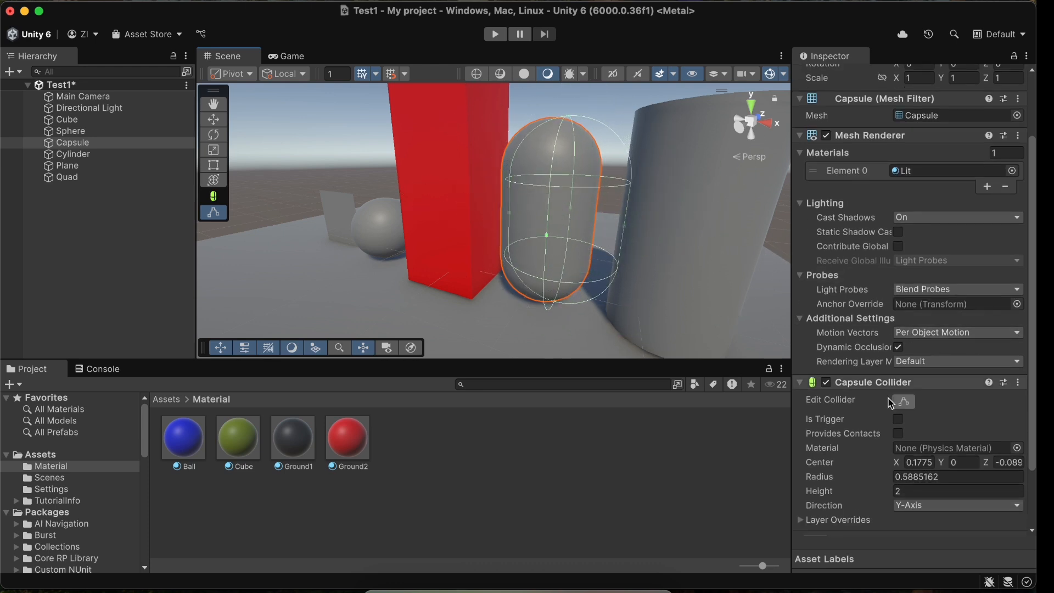
click(892, 490)
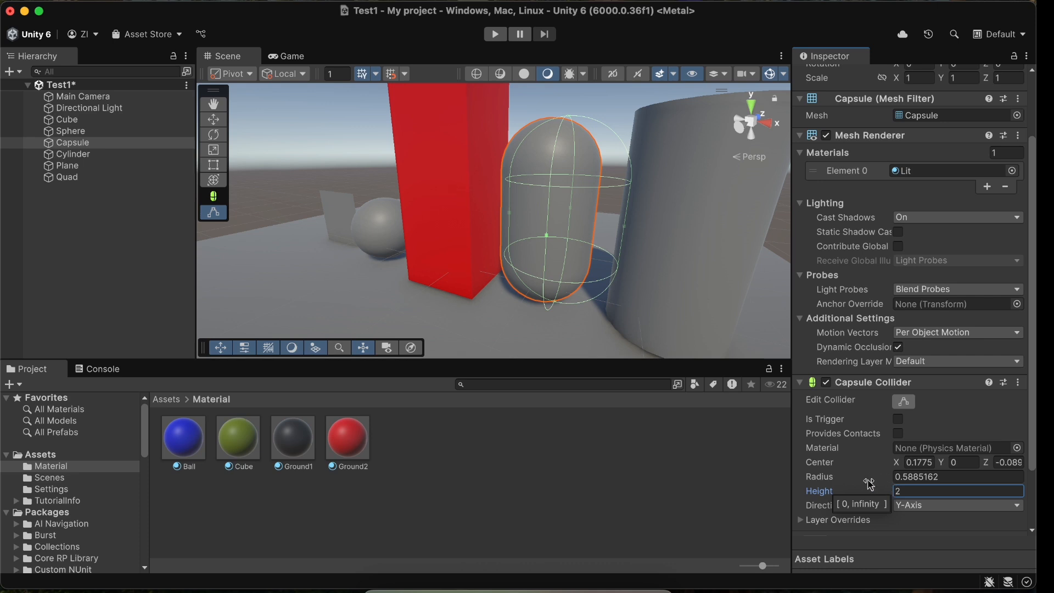
mouse_move(860, 493)
mouse_down()
mouse_move(902, 492)
mouse_move(863, 496)
mouse_move(880, 497)
mouse_up()
Increase the Sphere Collider's radius to 0.71 and inspect its outline around the sphere
middle_drag(428, 235, 540, 274)
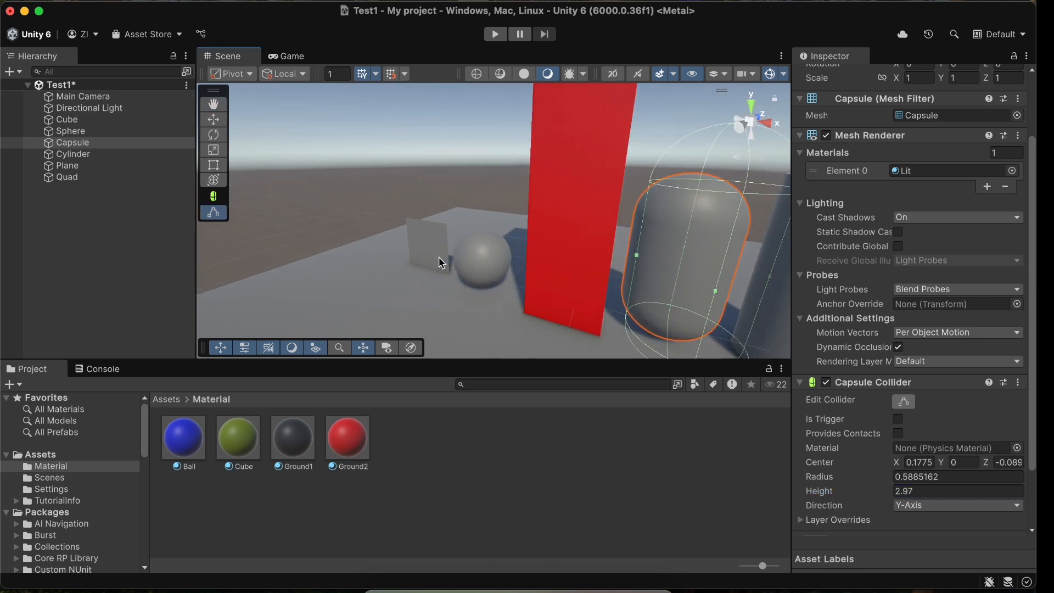
click(473, 260)
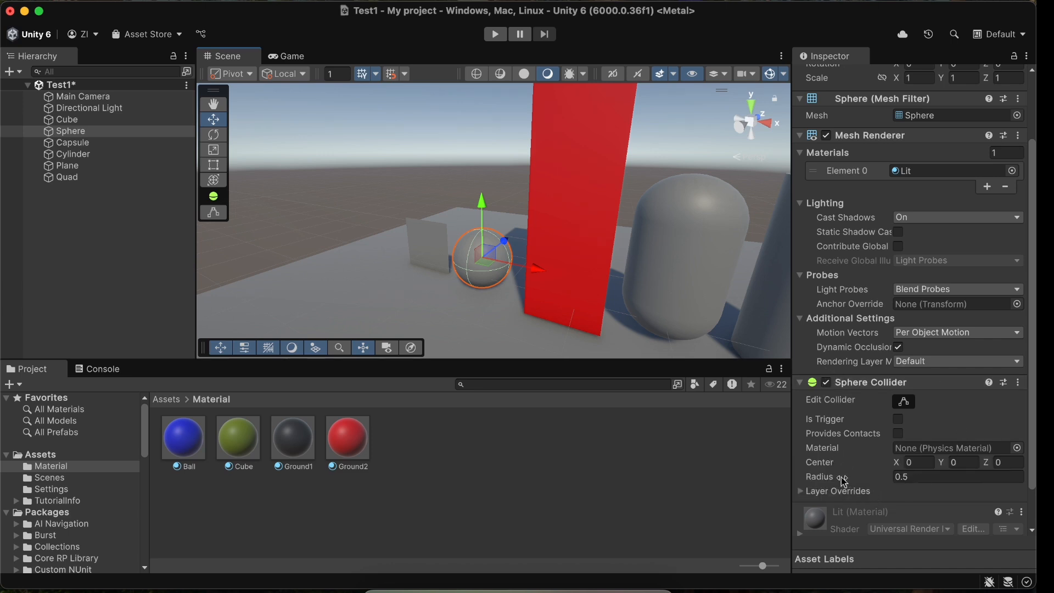
mouse_move(845, 480)
mouse_down()
mouse_move(864, 483)
mouse_move(855, 487)
mouse_up()
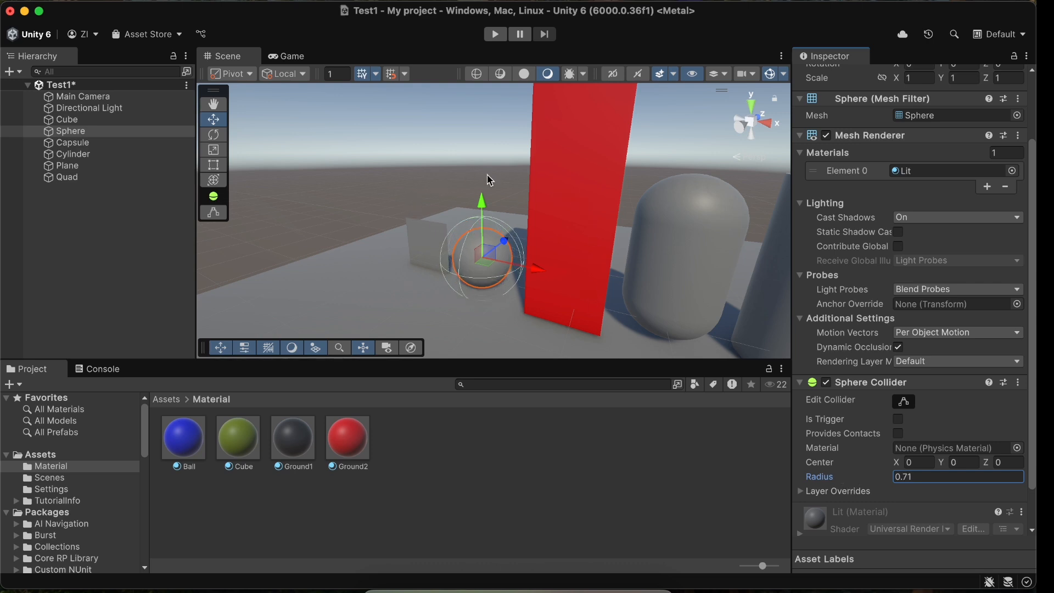
scroll(495, 269, up, 5)
middle_drag(498, 269, 586, 228)
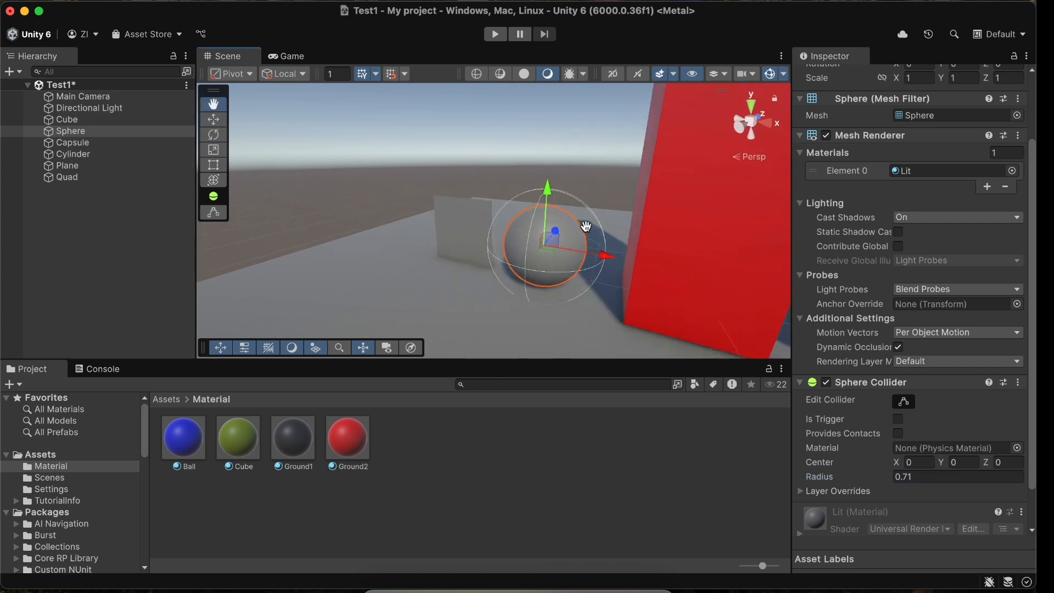
right_drag(585, 229, 586, 209)
middle_drag(585, 209, 583, 198)
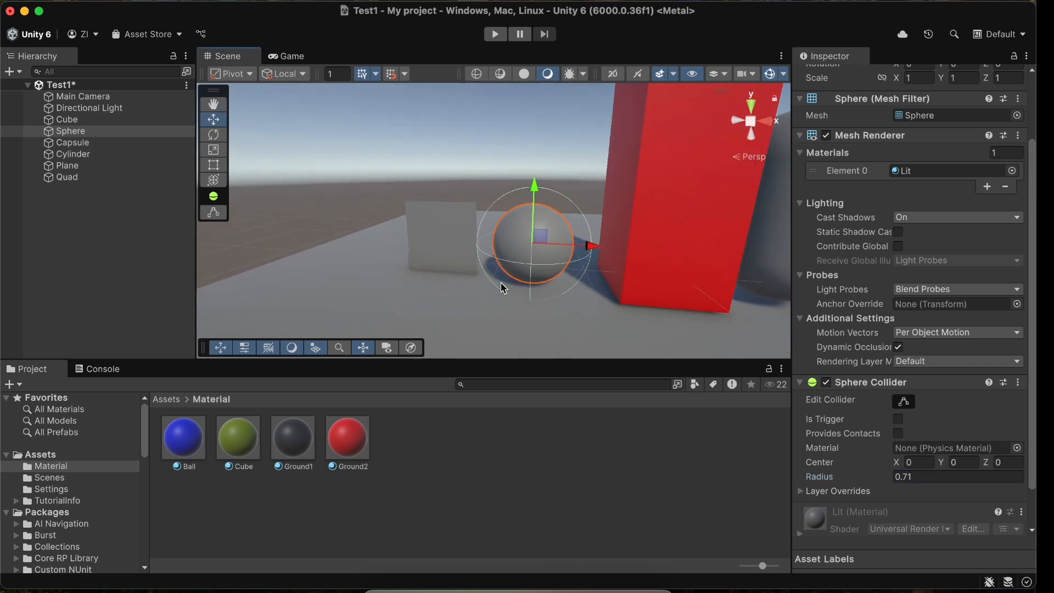
Compare the Inspector components of the plane, quad and capsule
click(427, 225)
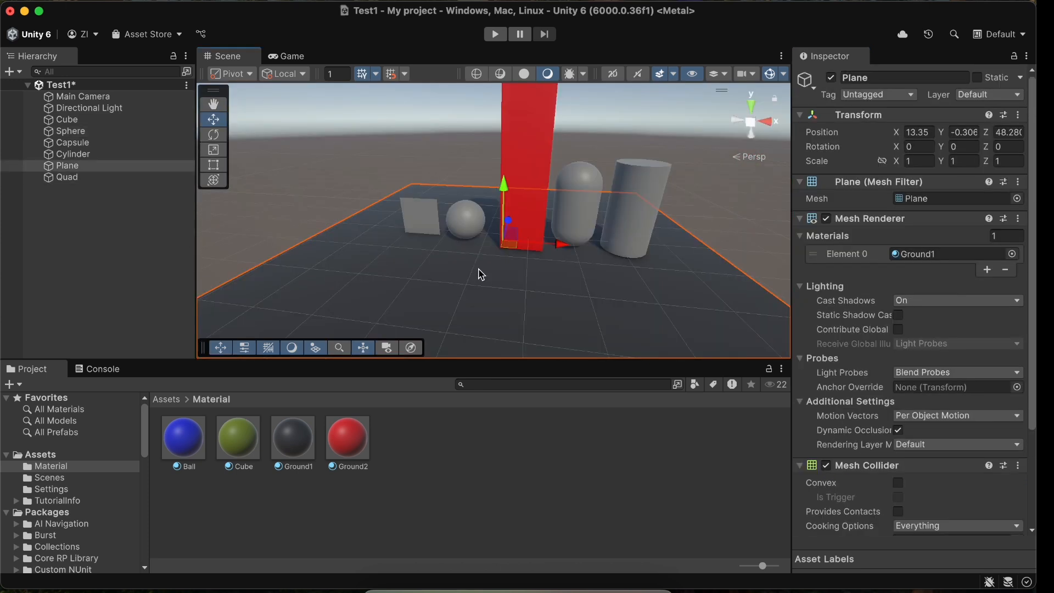
right_drag(476, 269, 493, 280)
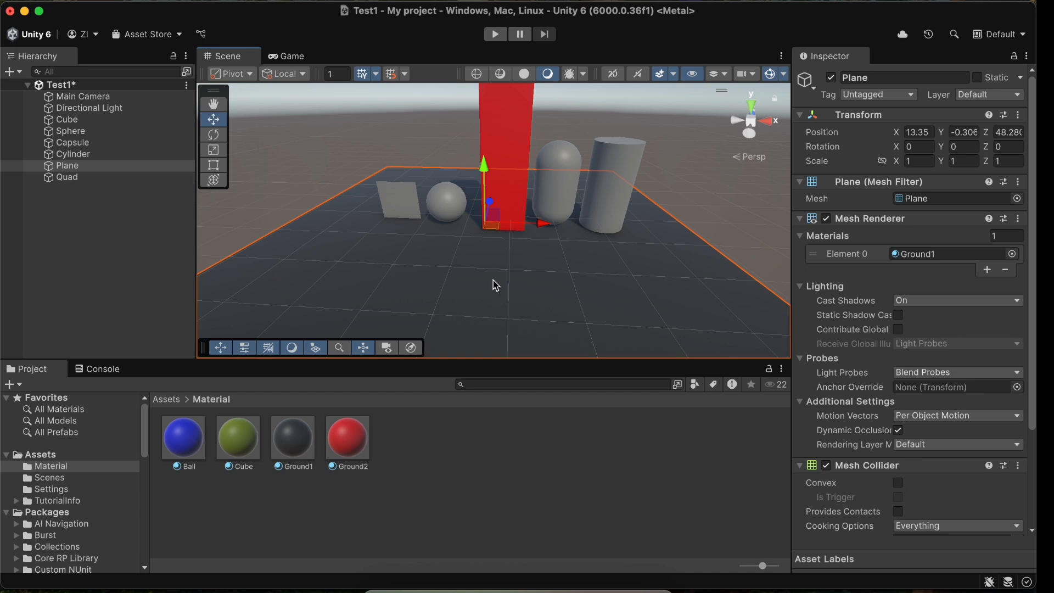
click(400, 194)
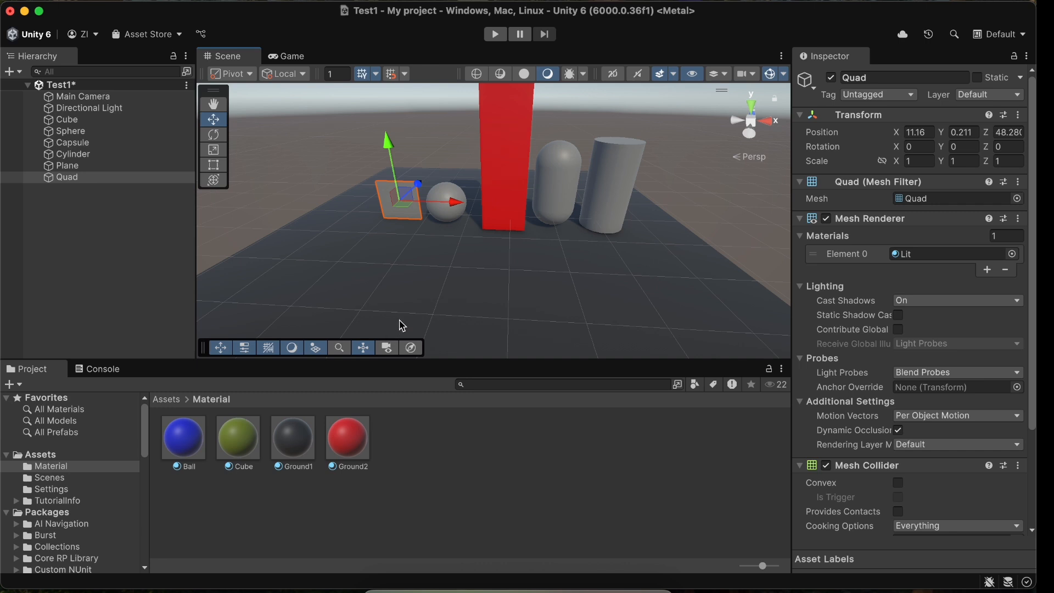
click(66, 142)
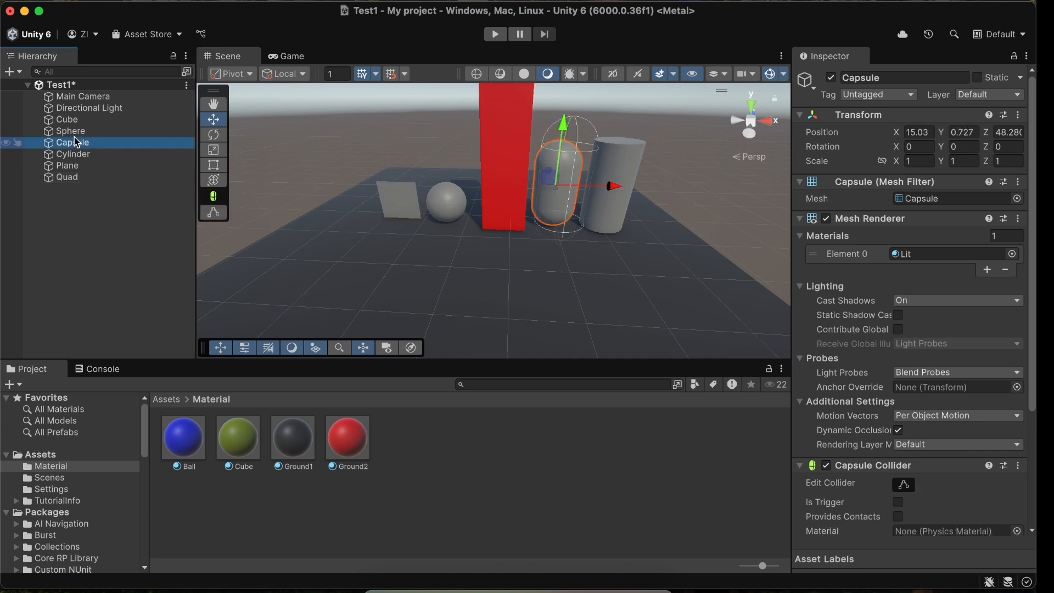
Move the quad in front of the red cube to about X 13.81, Z 45.87, and the sphere to about X 11.11, Y 0.46, Z 48.16
click(79, 132)
drag(428, 218, 321, 277)
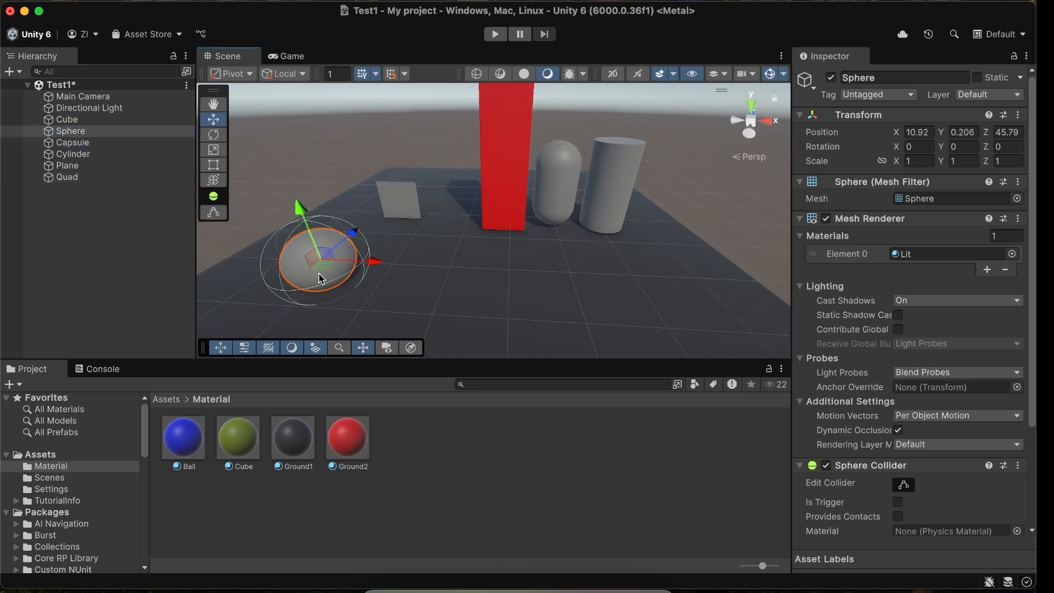
click(392, 202)
drag(393, 202, 493, 263)
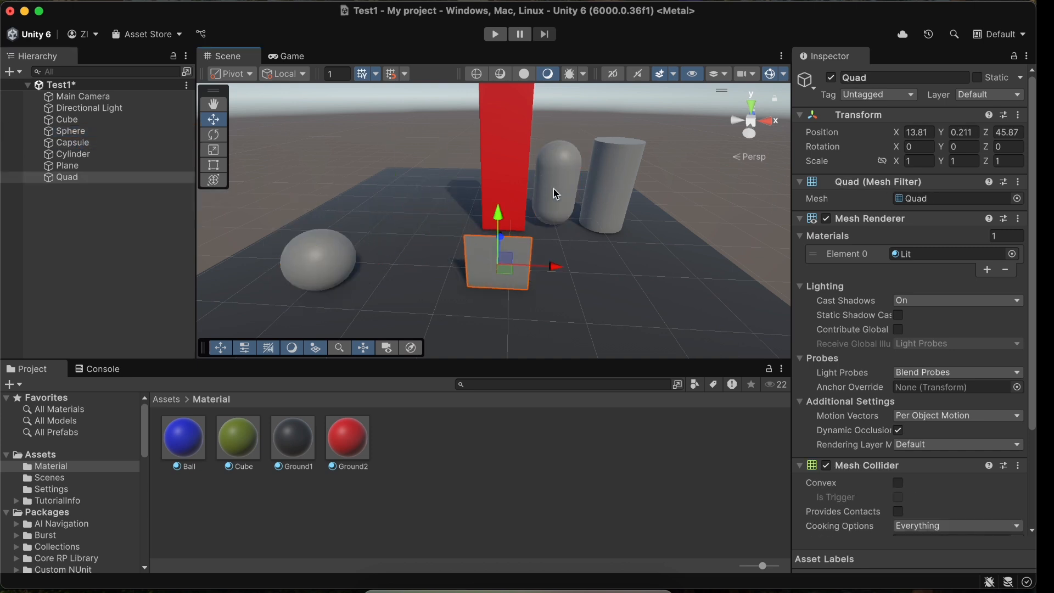
click(329, 264)
drag(328, 262, 397, 202)
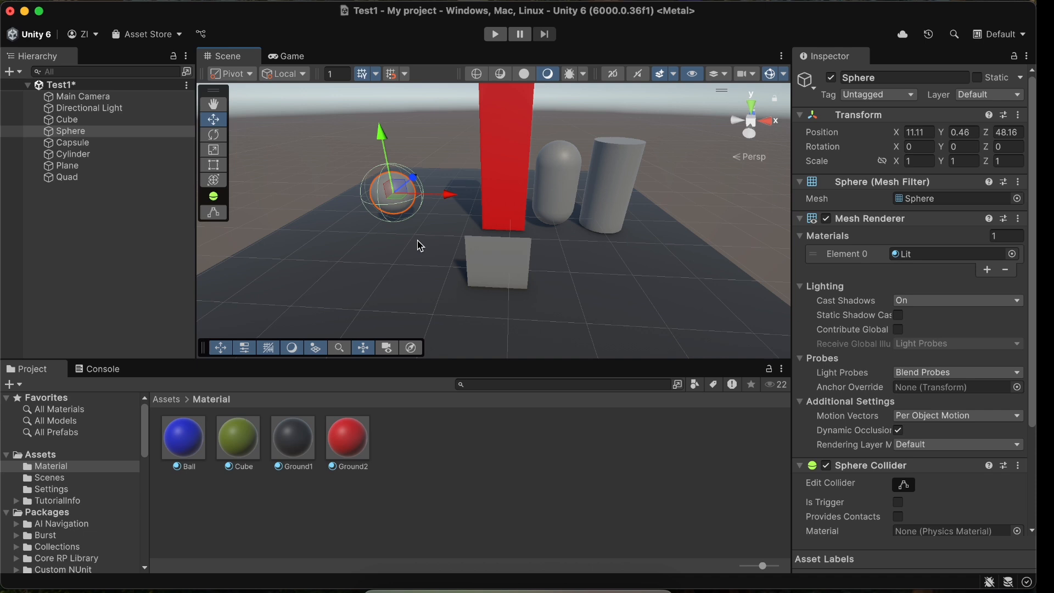
Create an empty object at the root of the Test1 scene and nudge it along X to 13.817
click(125, 216)
right_click(62, 201)
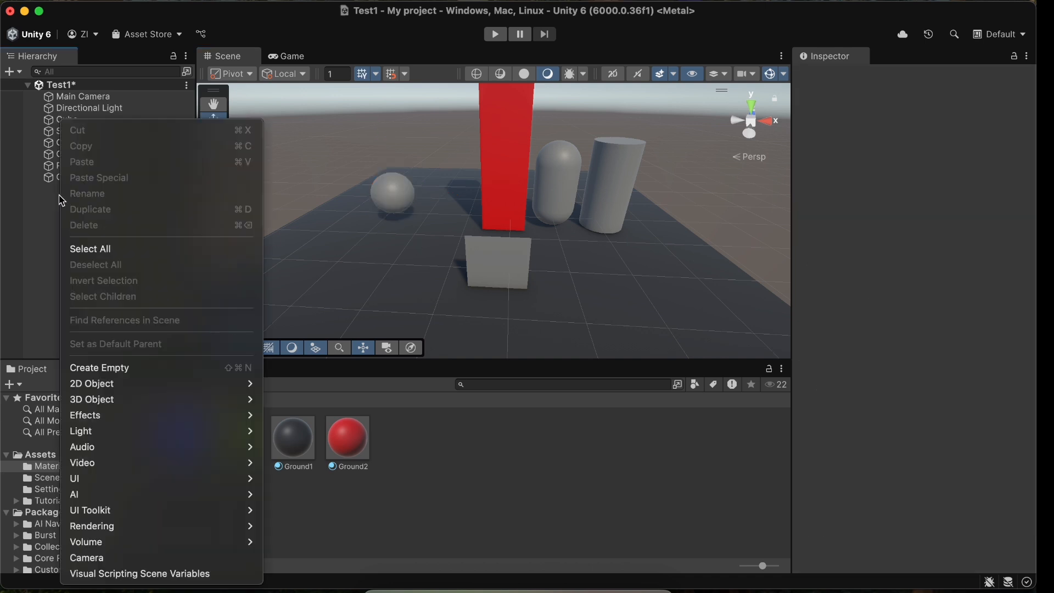
click(145, 368)
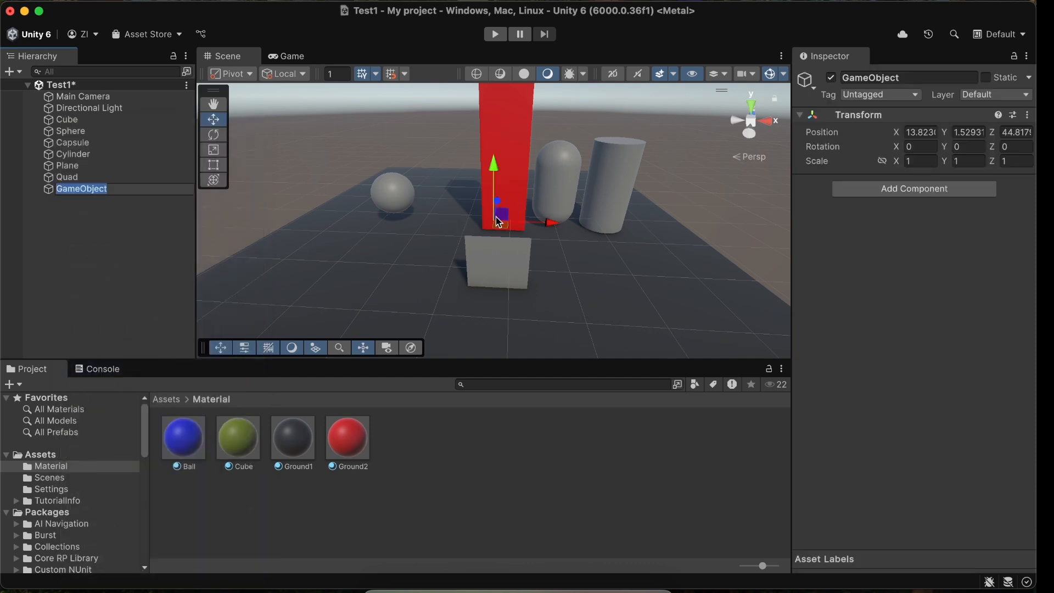
click(548, 224)
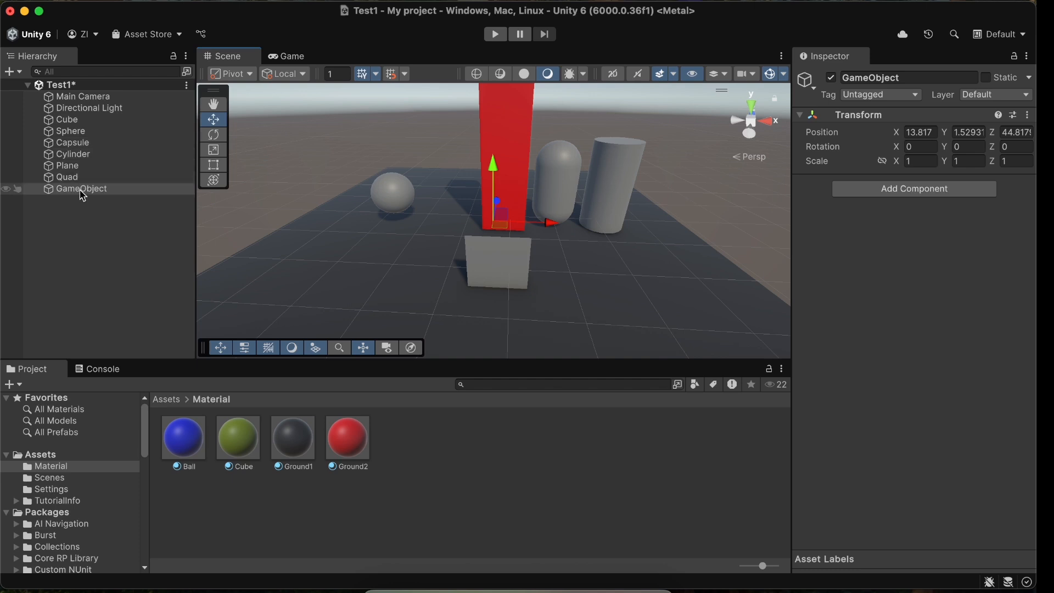
Make the cube, sphere, capsule, cylinder, plane and quad children of the empty GameObject
click(70, 121)
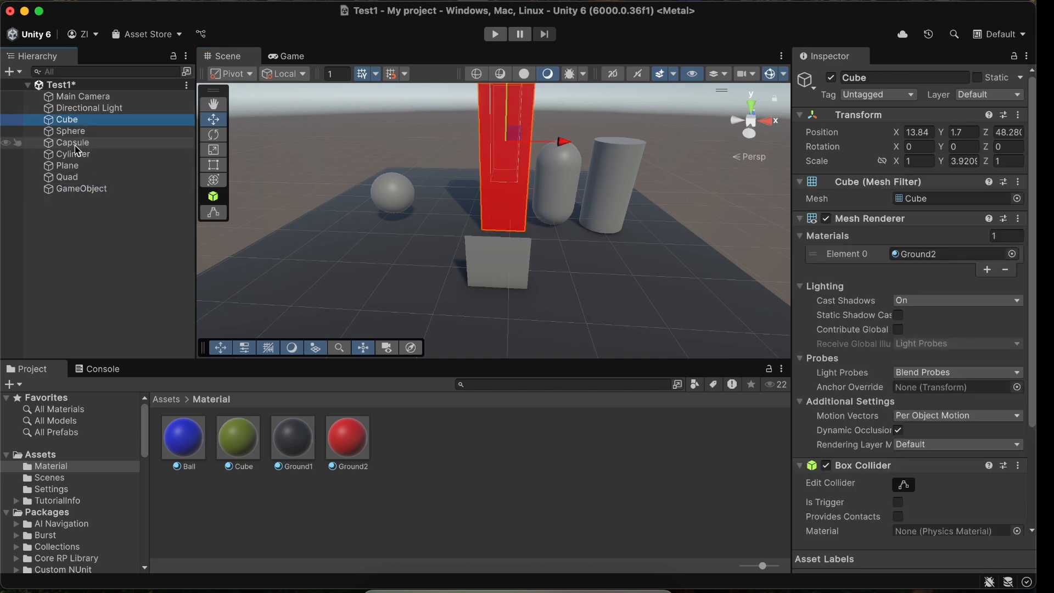
shift+click(102, 142)
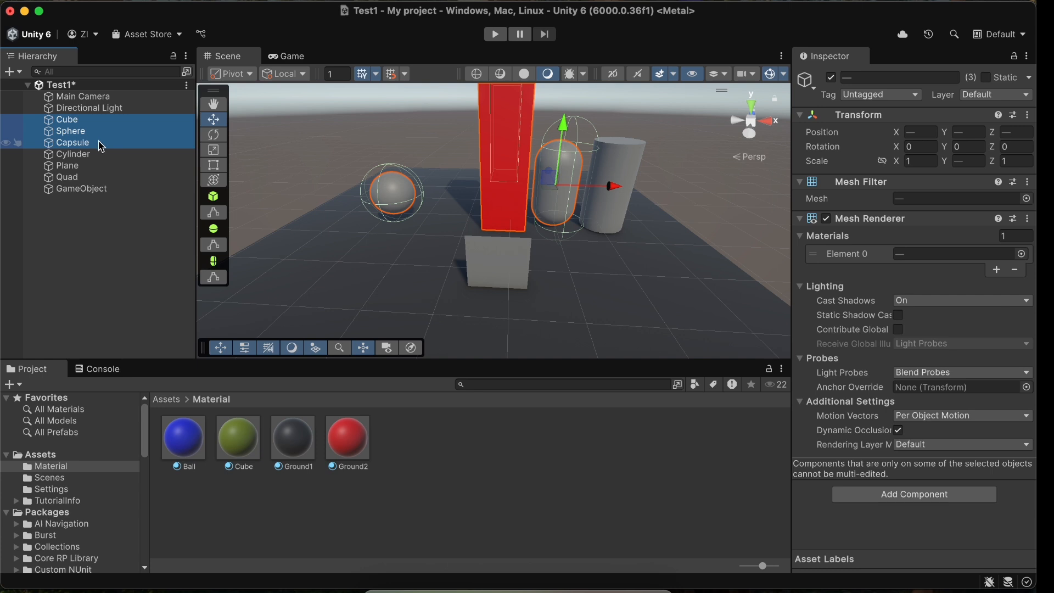
shift+click(101, 155)
shift+click(75, 179)
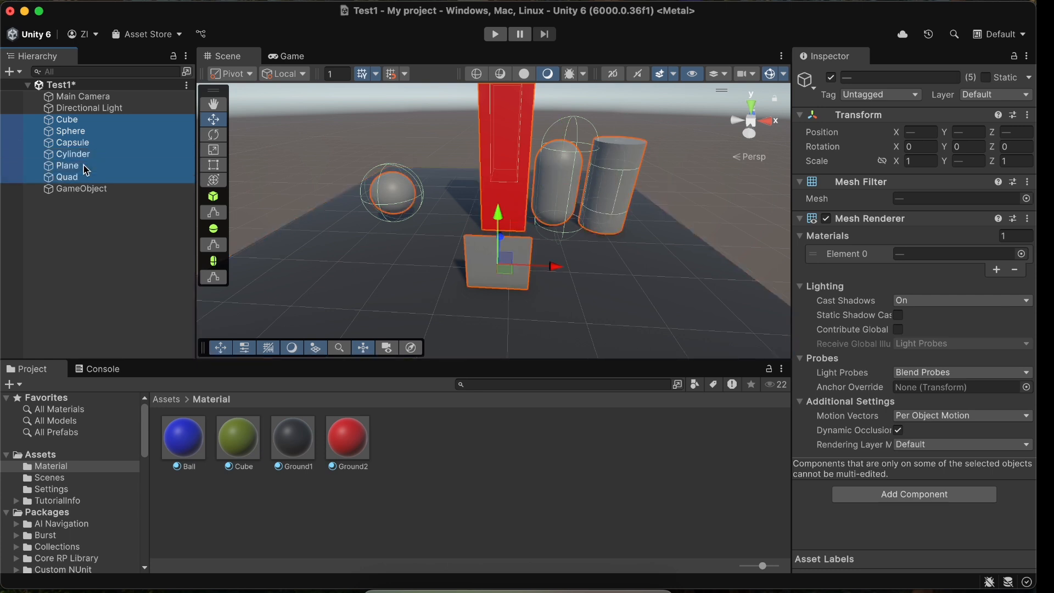
drag(76, 181, 87, 192)
Rename the empty GameObject as Parent
key(Return)
text(Parent)
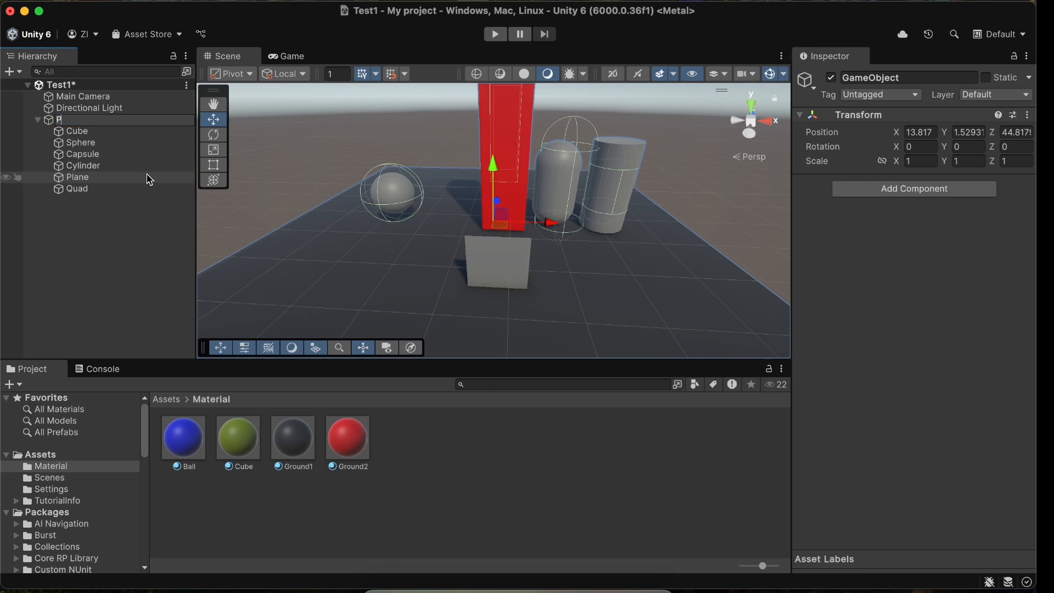
key(Return)
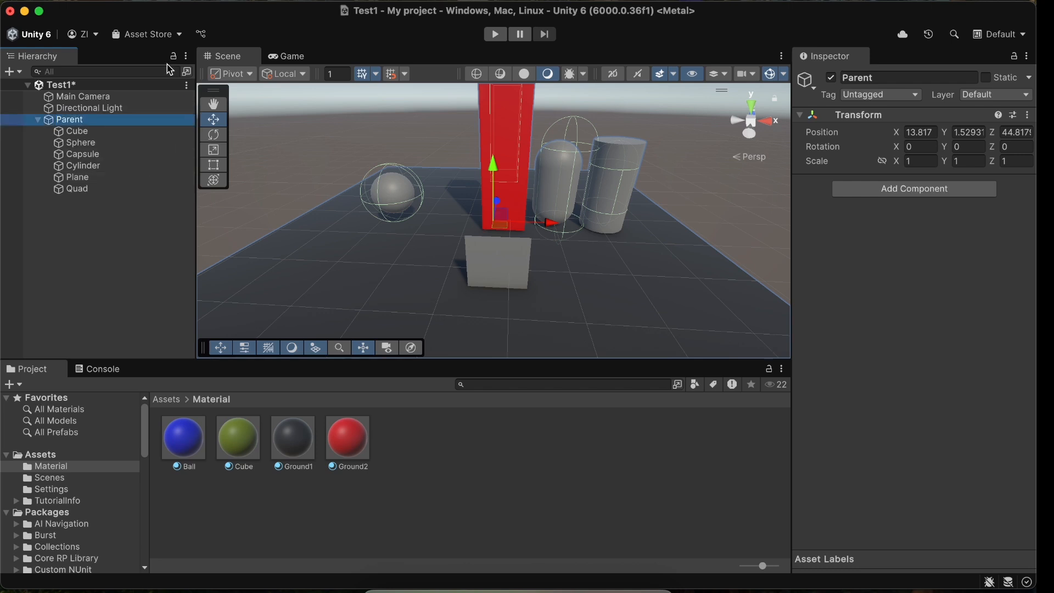
Move the Parent object to about X 13.38, Y 1.82 and set its rotation to X 3.36, Y 360.19
drag(500, 217, 535, 222)
drag(406, 213, 466, 193)
scroll(465, 192, down, 3)
drag(902, 150, 624, 577)
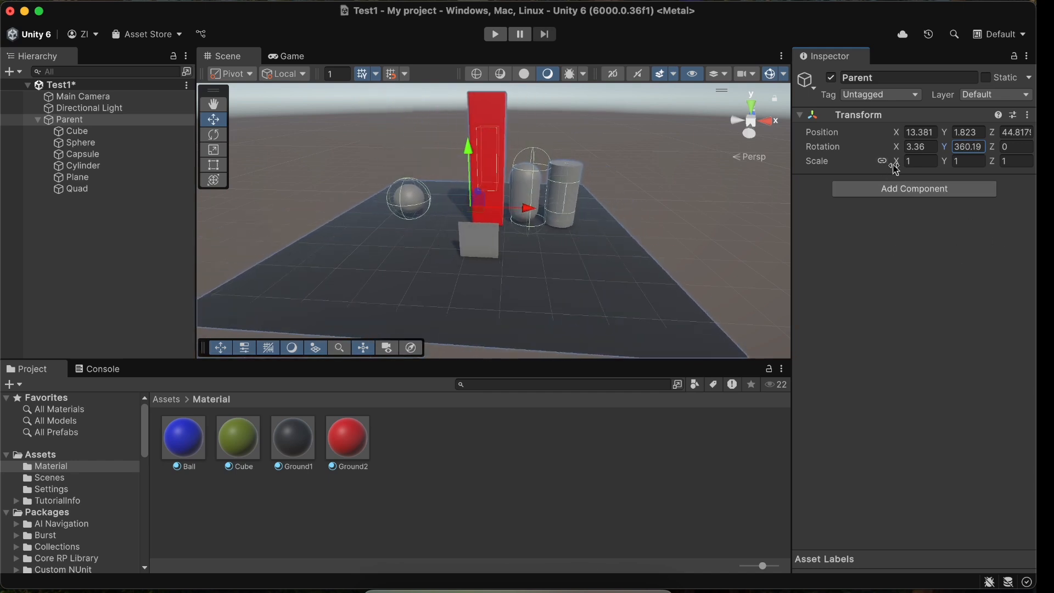
click(880, 162)
click(886, 163)
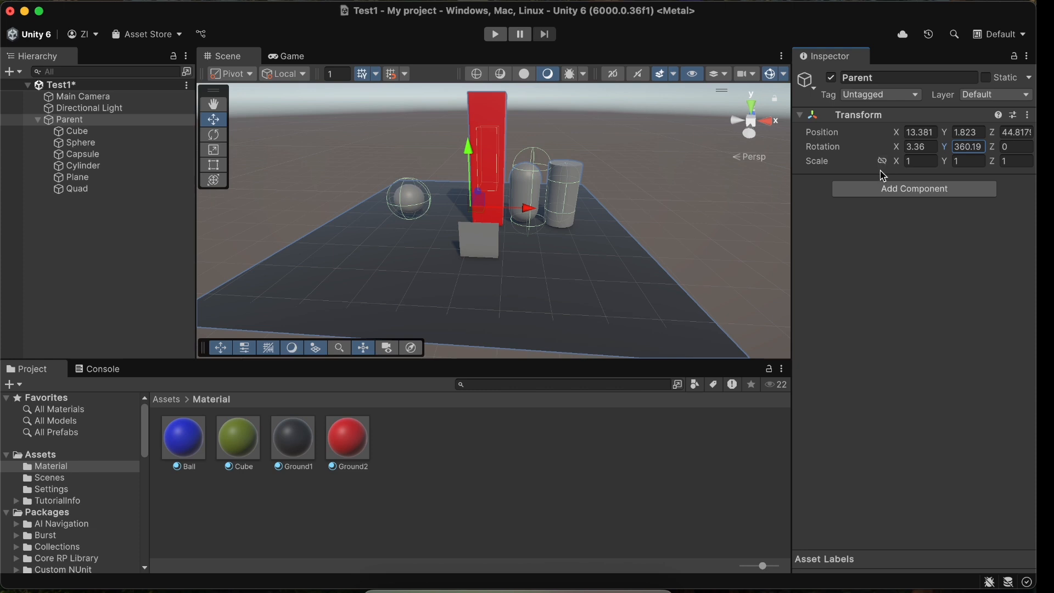